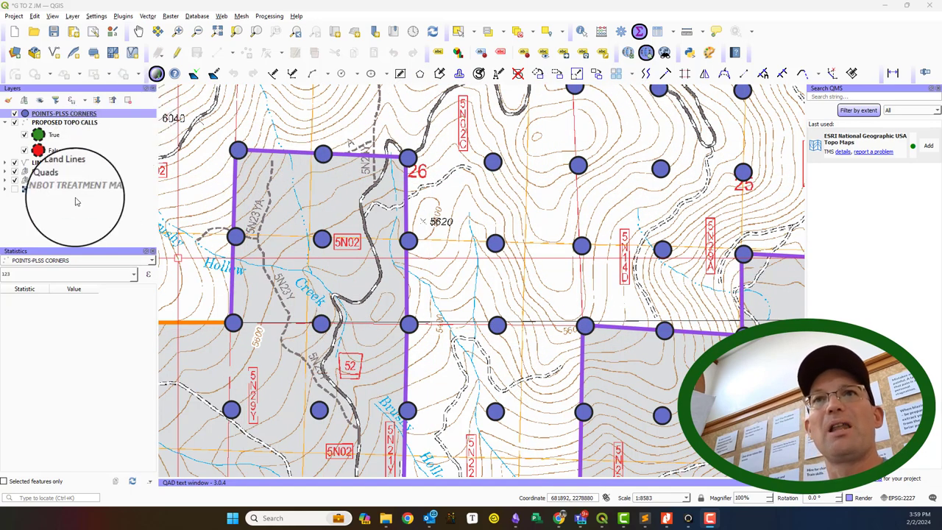
Step: Collapse the True/False legend under PROPOSED TOPO CALLS in the Layers panel
left_click(8, 123)
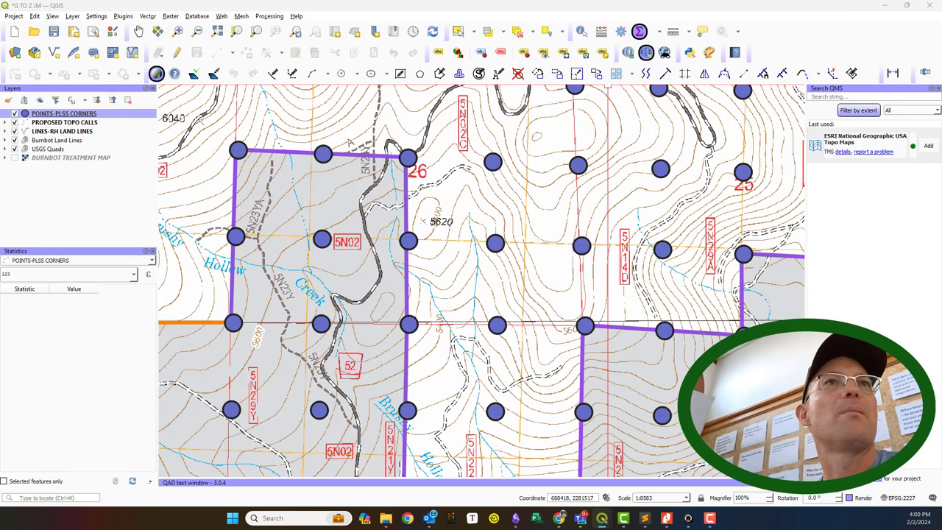
key("F6")
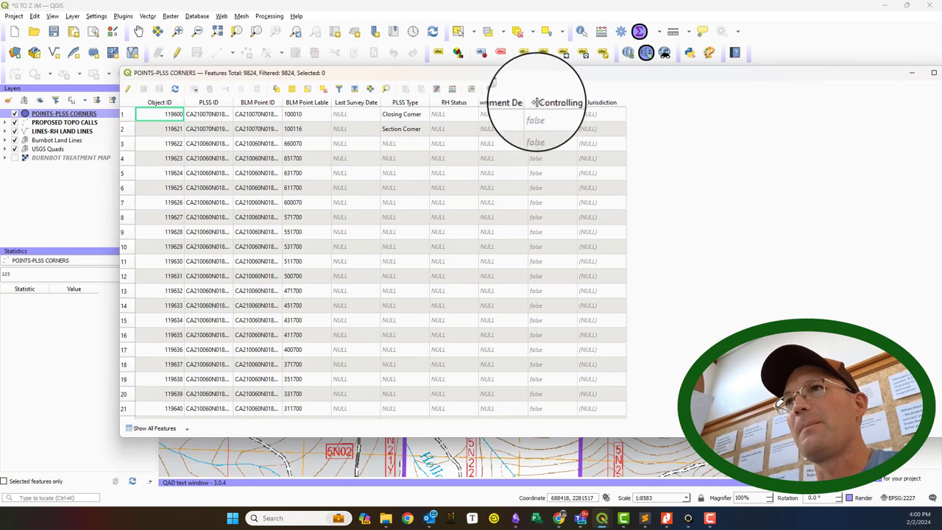
left_click_drag(535, 102, 615, 103)
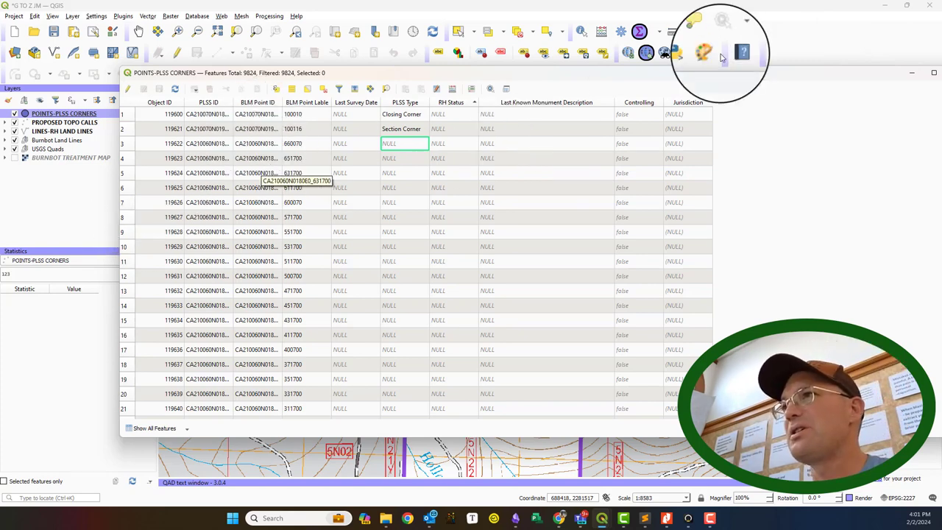
left_click_drag(766, 78, 699, 95)
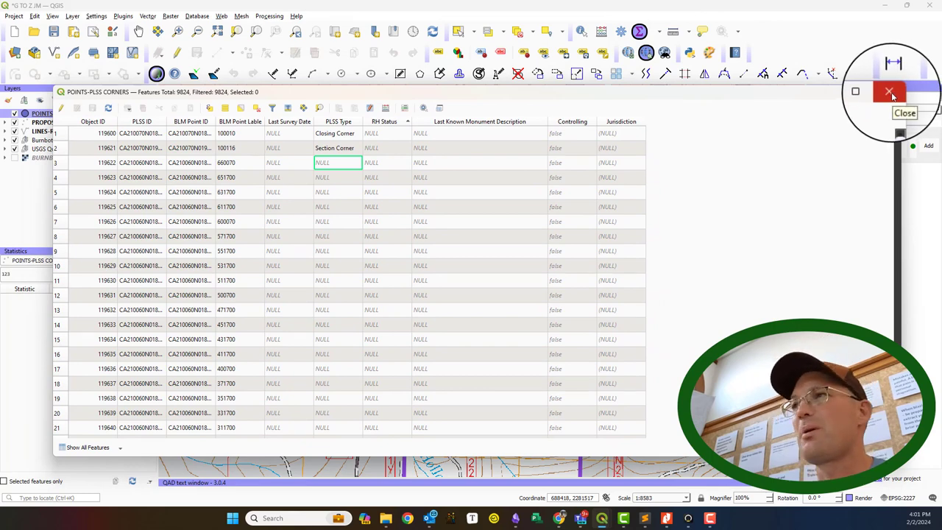
left_click(890, 93)
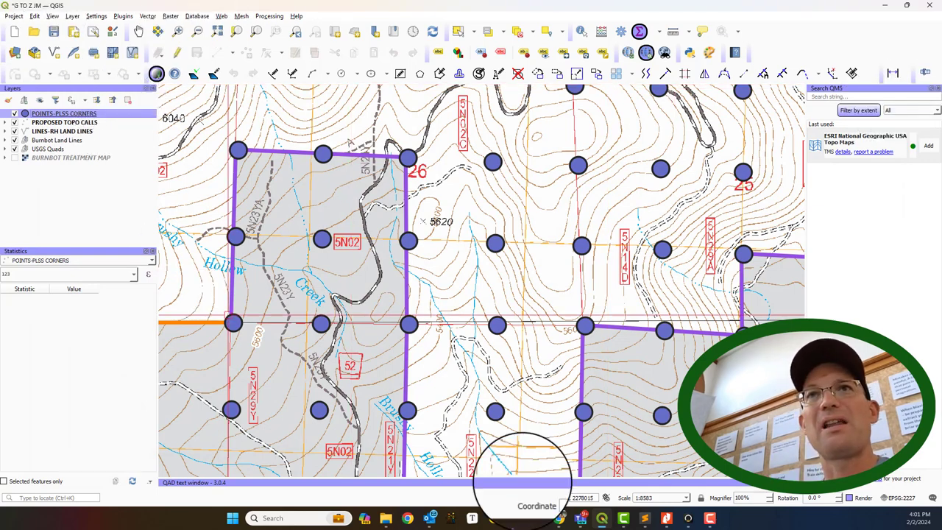
Step: Bring up RS 24-054.pdf in Nitro Pro and browse both sheets, ending on Section 26
left_click(661, 521)
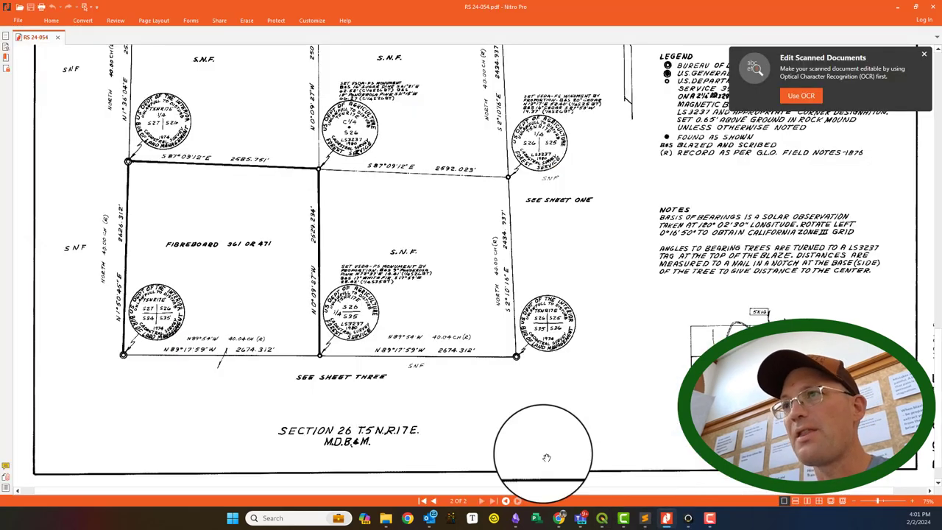
scroll(421, 306, "up", 3)
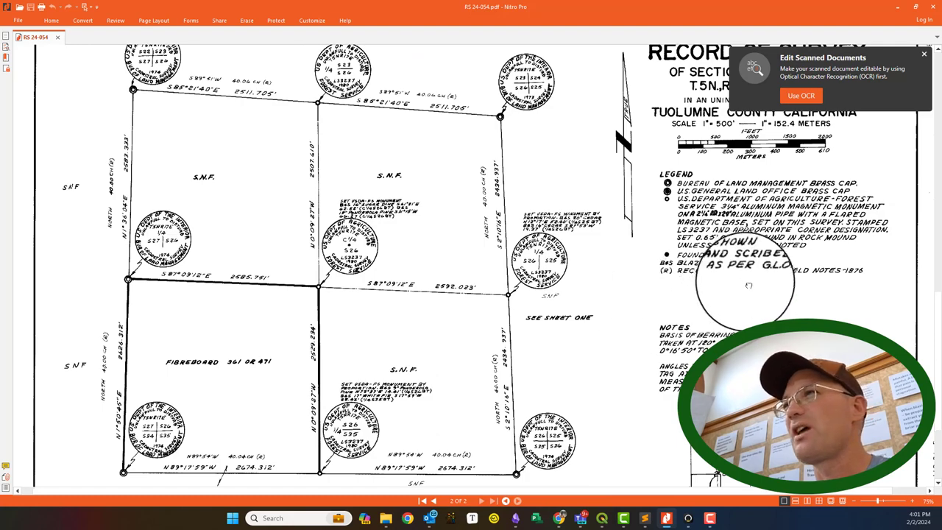
scroll(737, 305, "up", 1)
left_click_drag(746, 308, 733, 156)
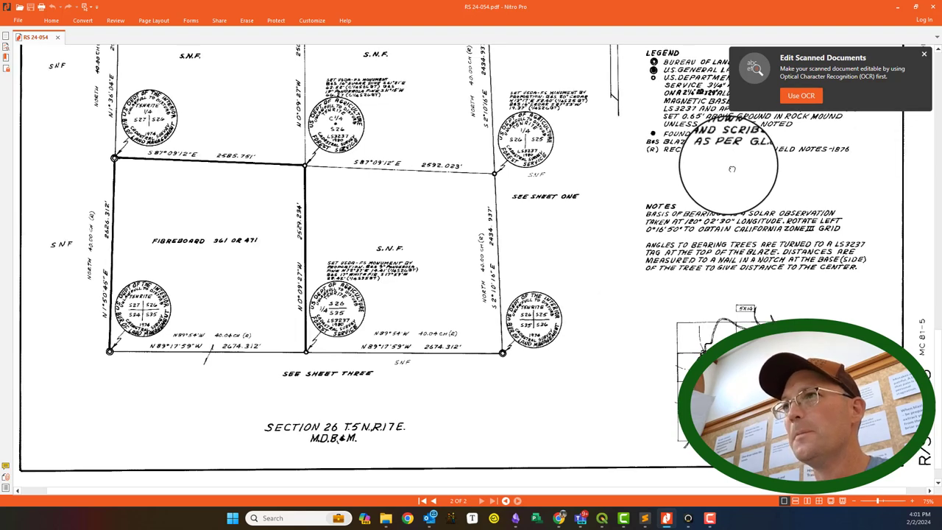
left_click_drag(726, 189, 707, 412)
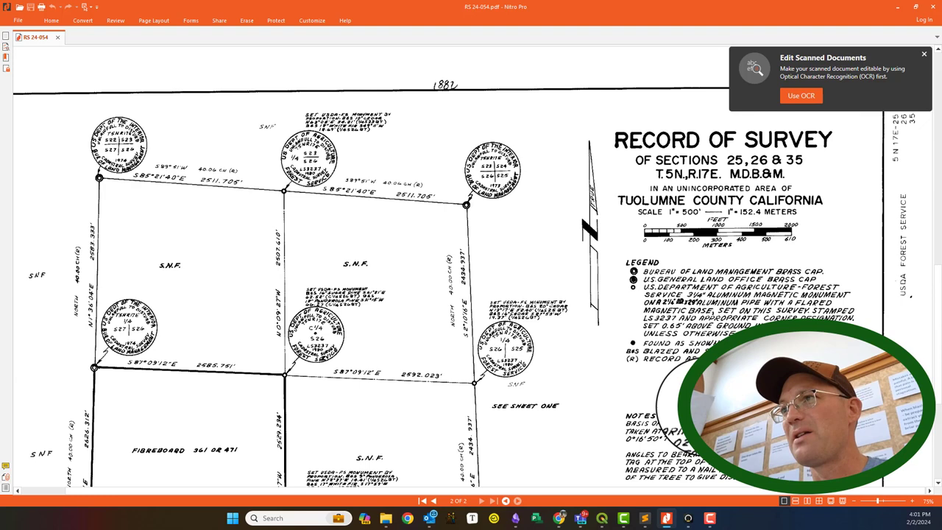
key("Page_Up")
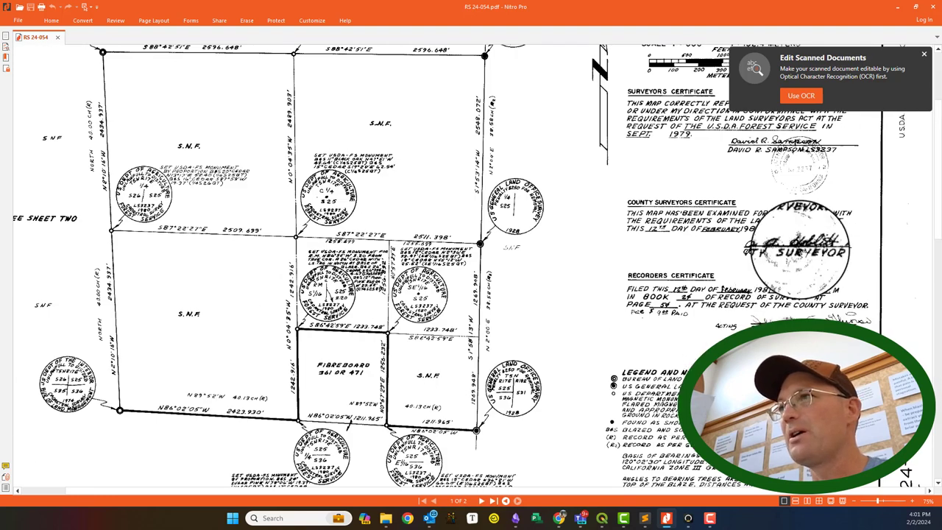
scroll(765, 283, "down", 1)
scroll(765, 284, "down", 6)
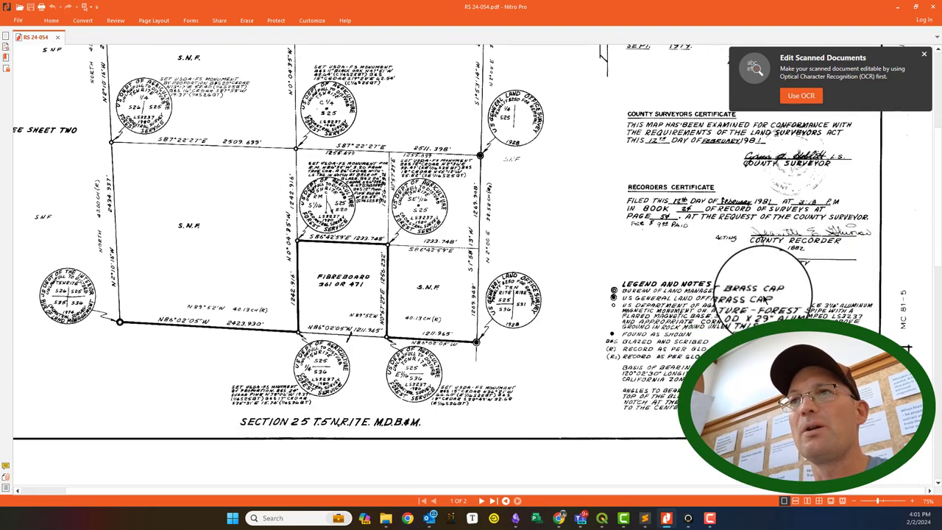
scroll(488, 213, "down", 1)
scroll(488, 212, "up", 1)
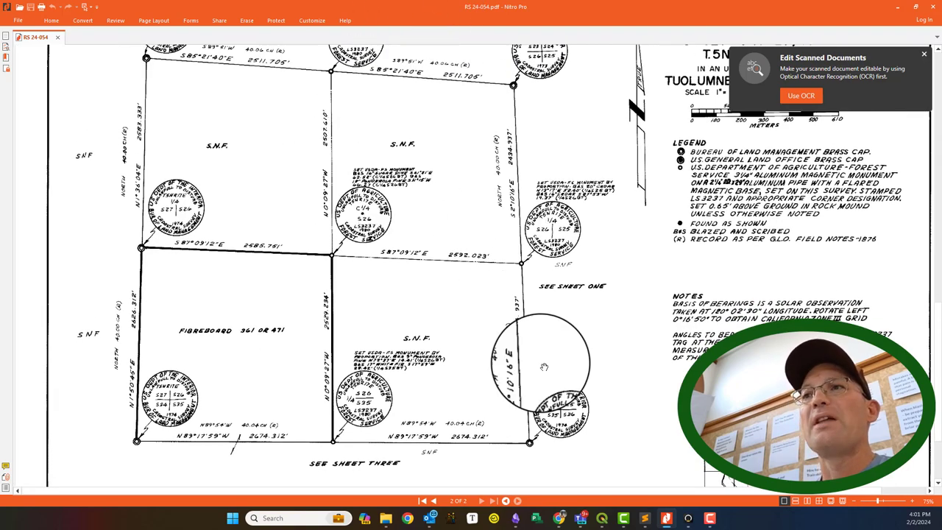
Step: Zoom and pan around Section 26's corner monuments, then minimize Nitro Pro to reveal QGIS
scroll(442, 456, "up", 2)
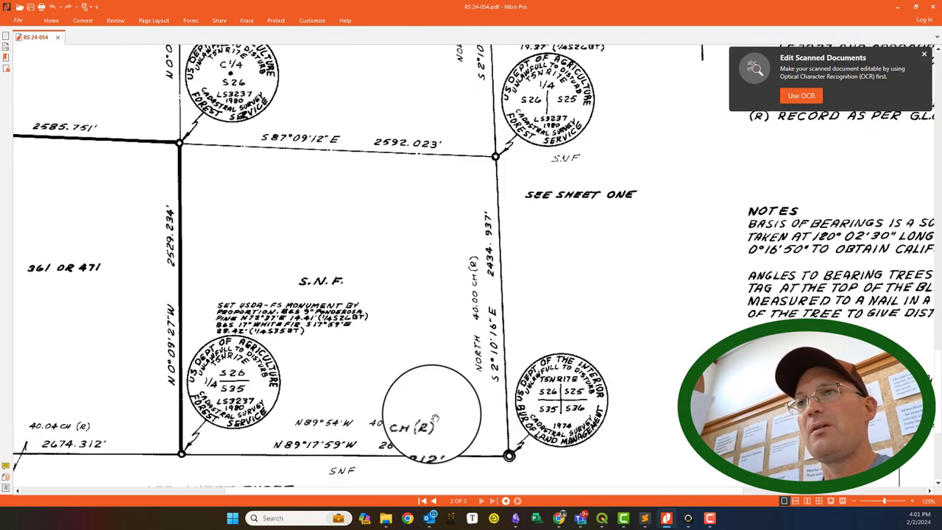
scroll(500, 371, "down", 1)
scroll(572, 326, "down", 1)
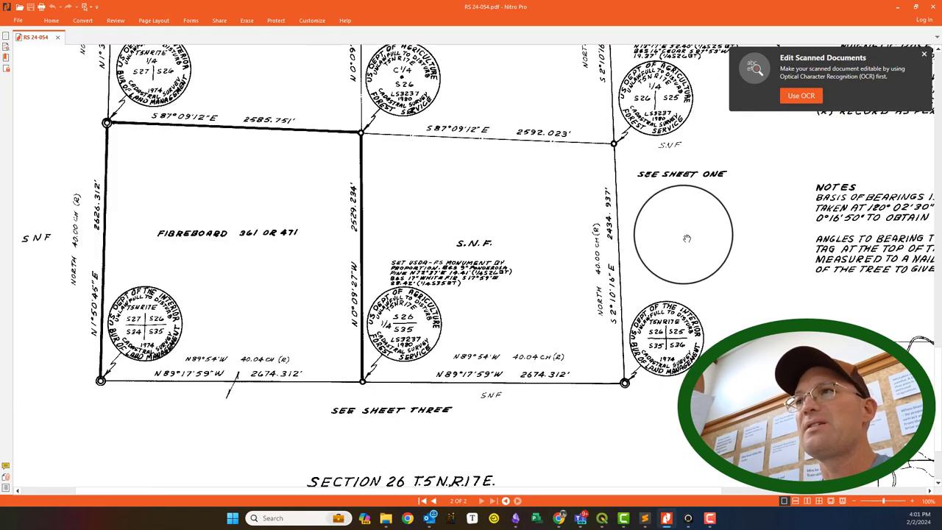
left_click_drag(625, 178, 515, 387)
left_click_drag(505, 322, 761, 339)
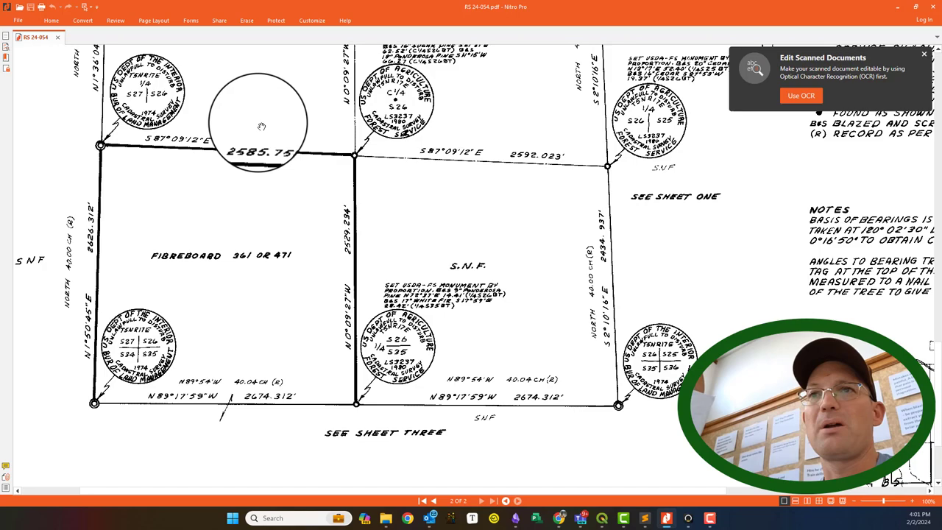
mouse_move(208, 203)
left_mouse_down()
mouse_move(231, 220)
mouse_move(259, 340)
left_mouse_up()
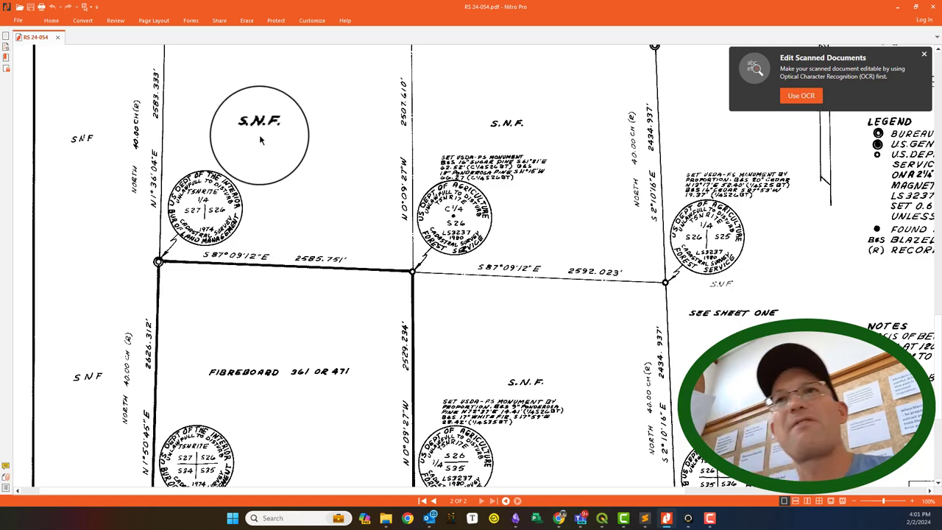
scroll(313, 295, "down", 4)
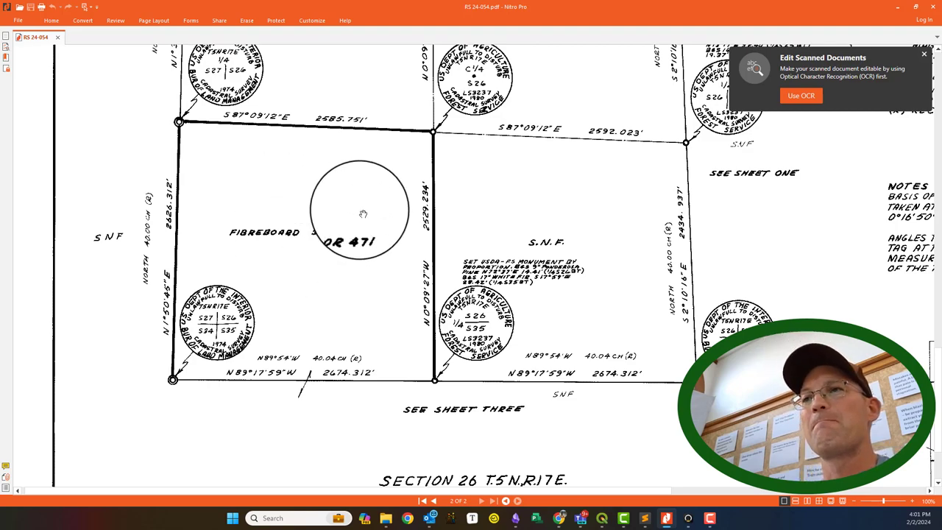
scroll(508, 294, "up", 2)
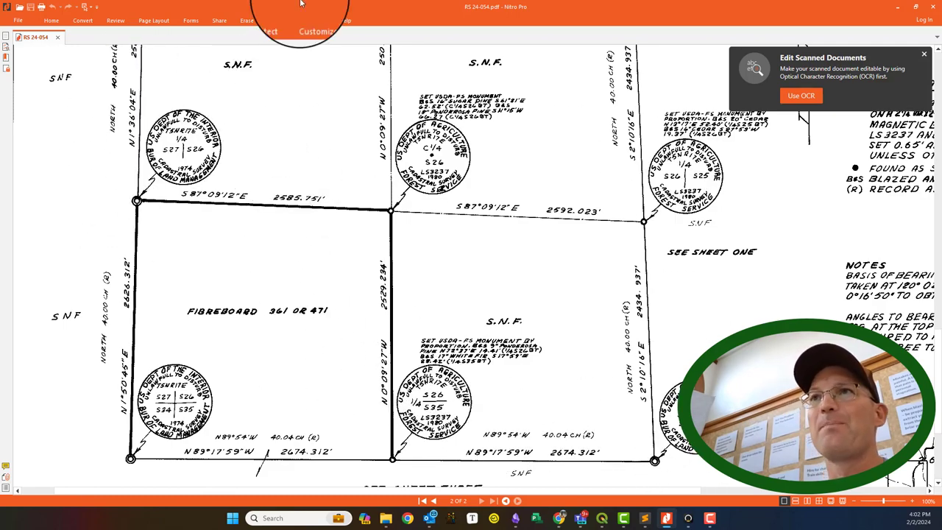
key("super+Down")
key("super+Down")
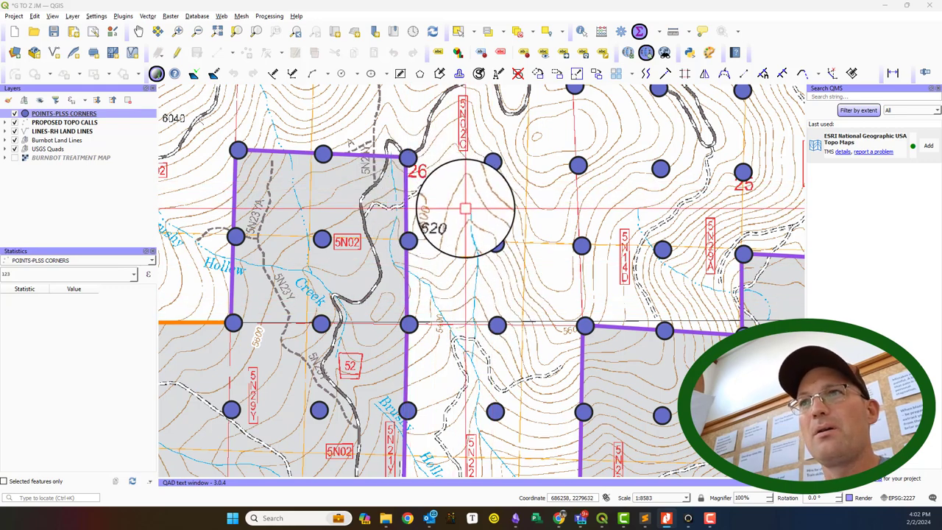
Step: Pan the QGIS map down and right to show the corner points north of Section 26
left_click_drag(466, 196, 504, 300)
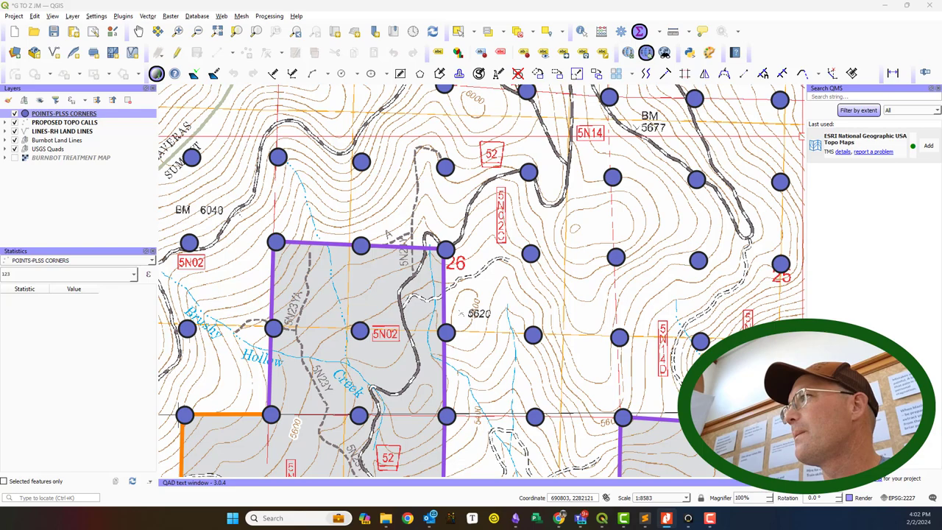
Step: Maximize the survey PDF, scroll to the fibreboard parcel, then minimize it back to QGIS
left_click_drag(806, 73, 683, 14)
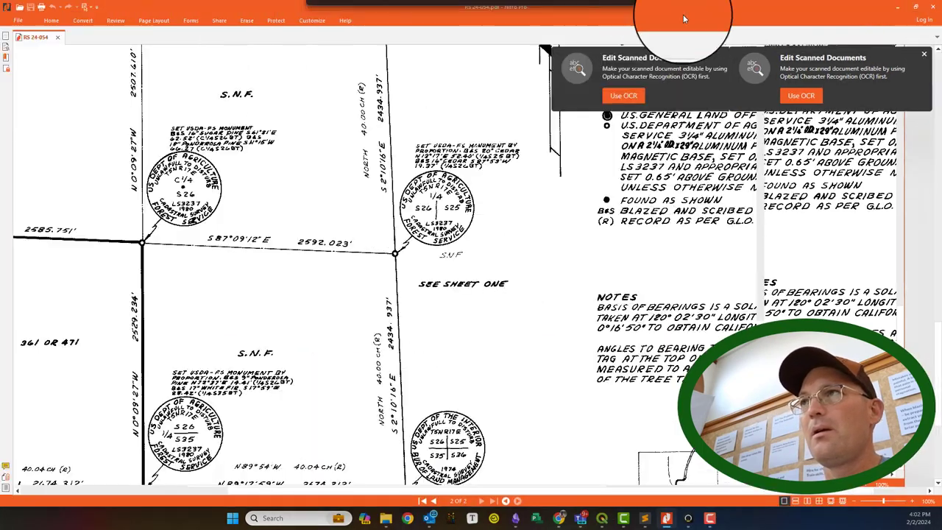
scroll(276, 259, "down", 3)
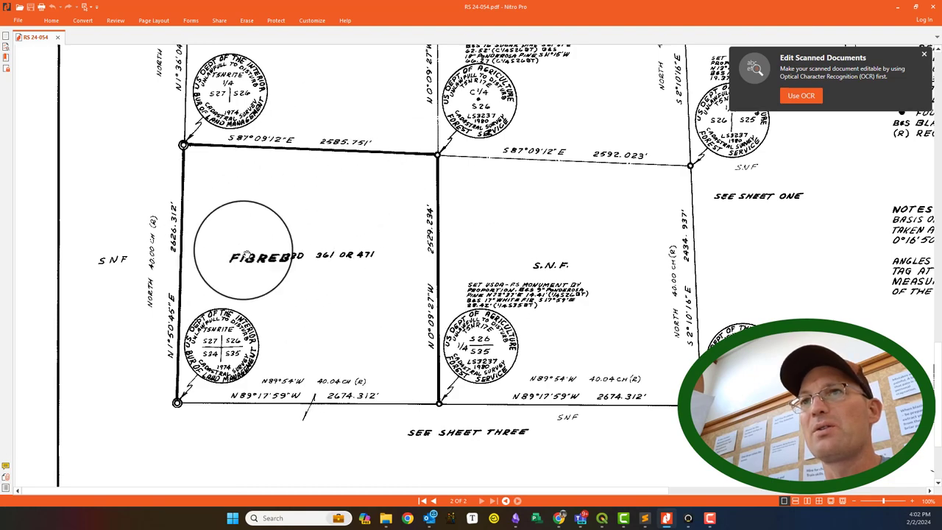
left_click(897, 9)
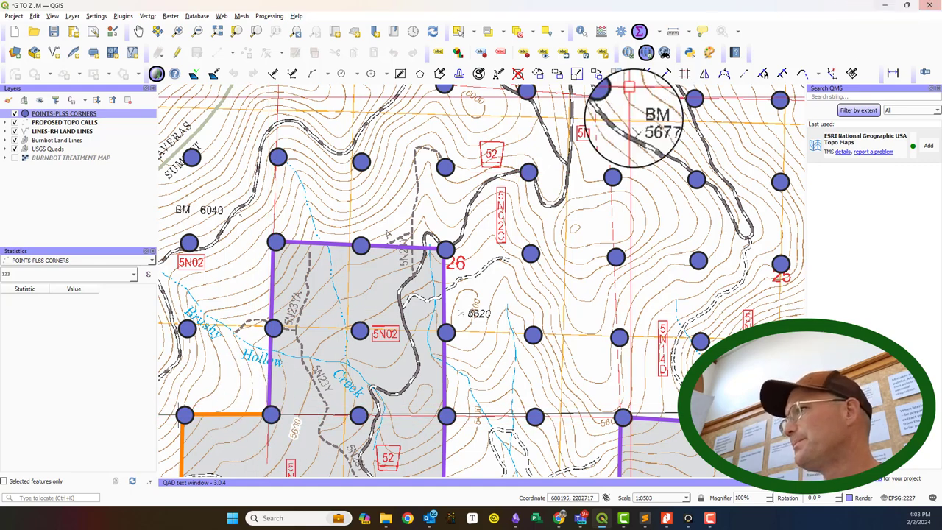
Step: Switch to Nitro Pro to show the RS 24-054 plat again
left_click(666, 522)
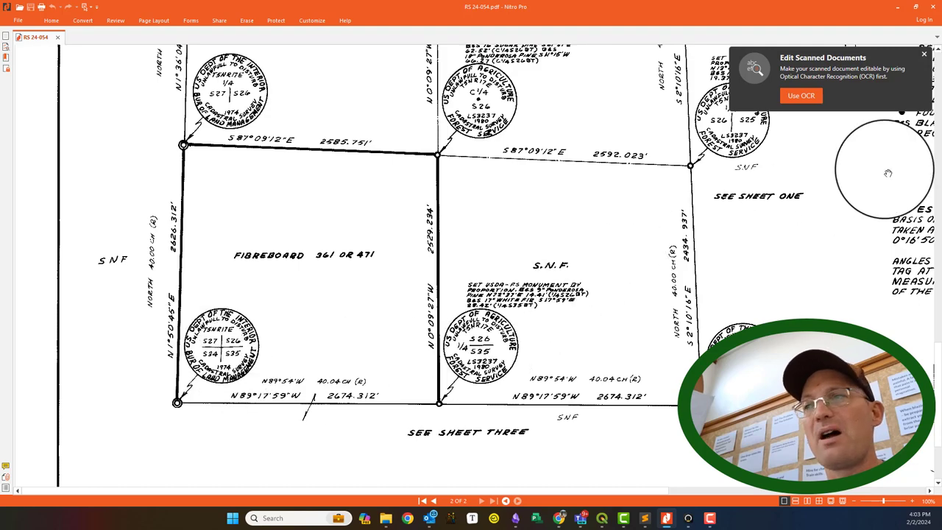
Step: Pan sheet two to review Section 26, the legend and the FIBREBOARD 361 OR 471 parcel
left_click_drag(883, 169, 509, 324)
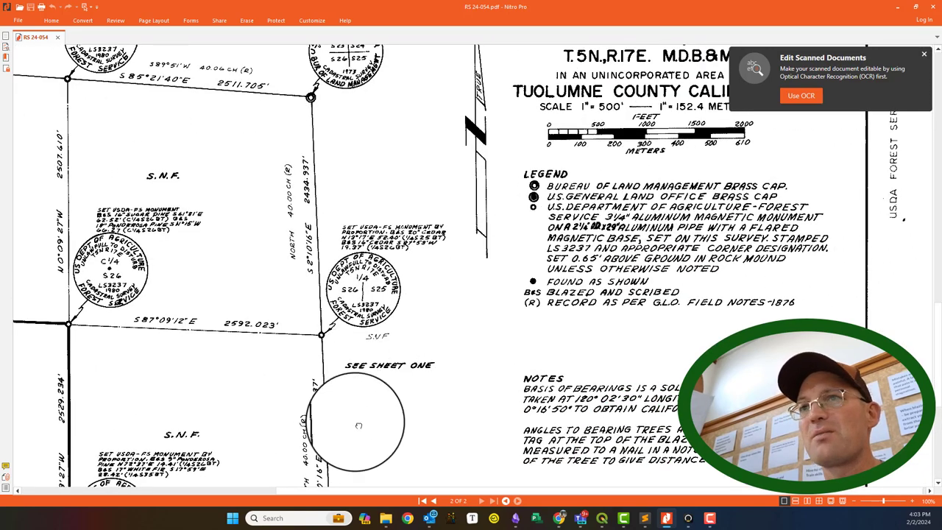
left_click_drag(359, 425, 683, 230)
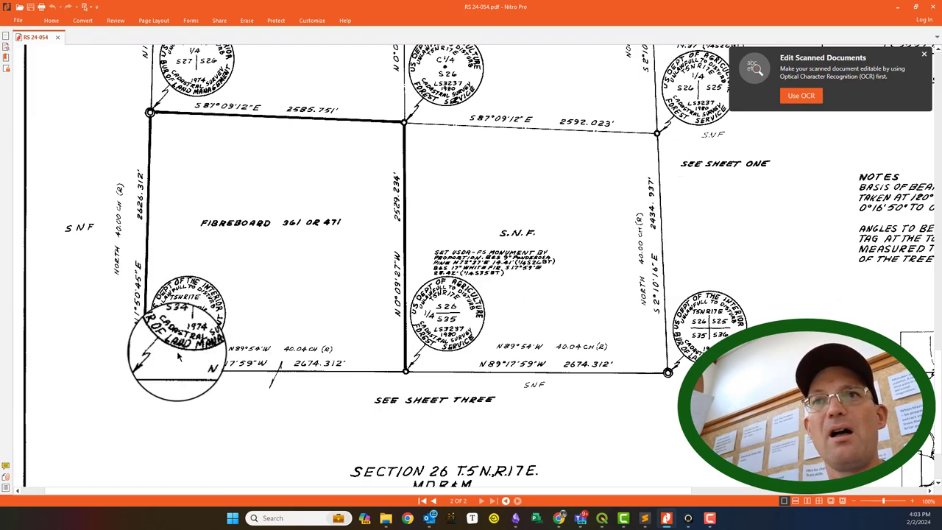
left_click_drag(488, 340, 131, 448)
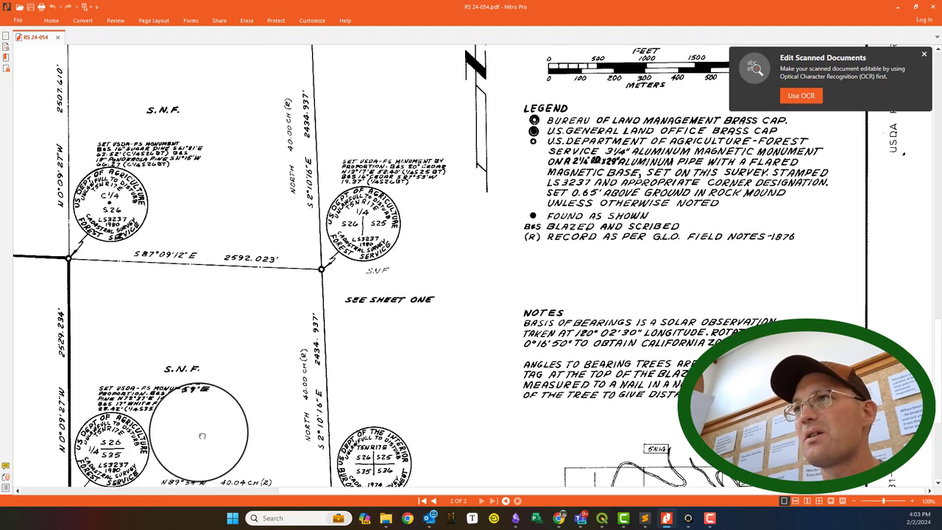
left_click_drag(199, 440, 707, 321)
left_click_drag(709, 407, 710, 435)
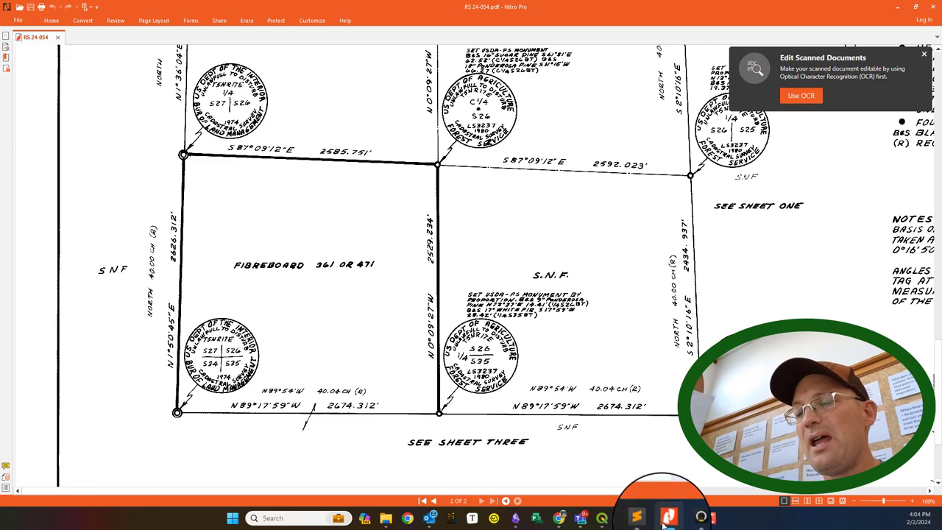
mouse_move(713, 527)
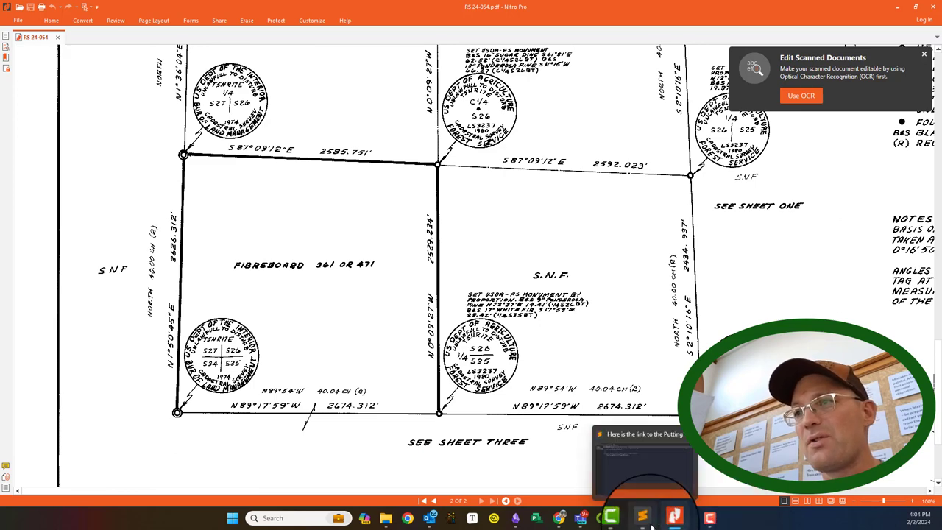
Step: Return to QGIS and toggle editing on the POINTS-PLSS CORNERS layer
left_click(602, 518)
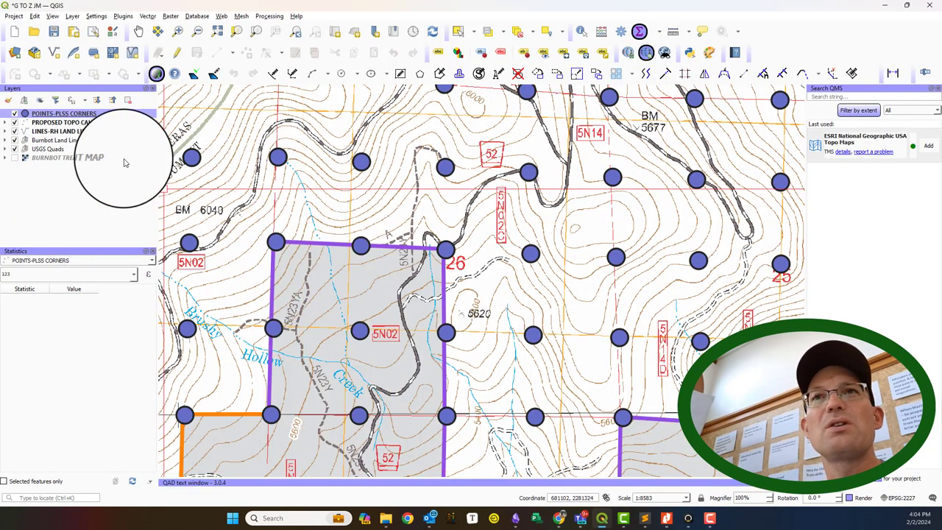
right_click(49, 113)
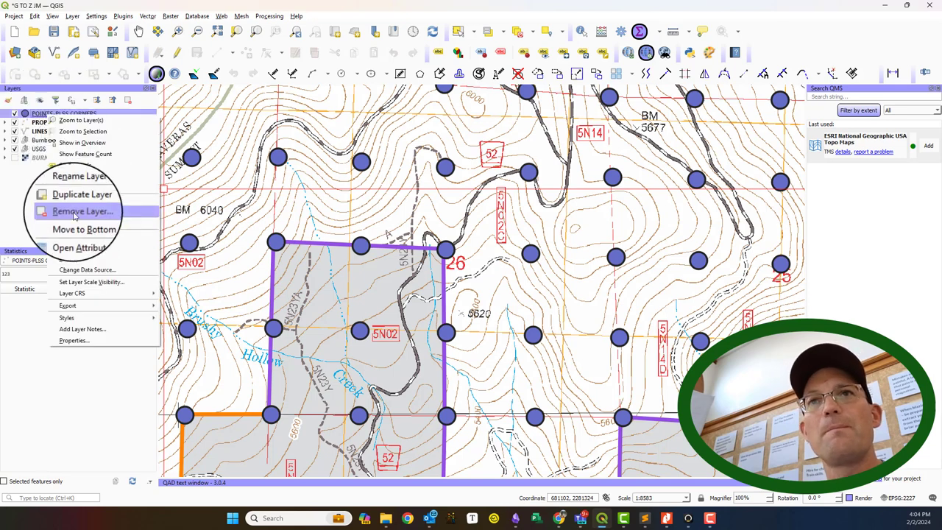
left_click(77, 248)
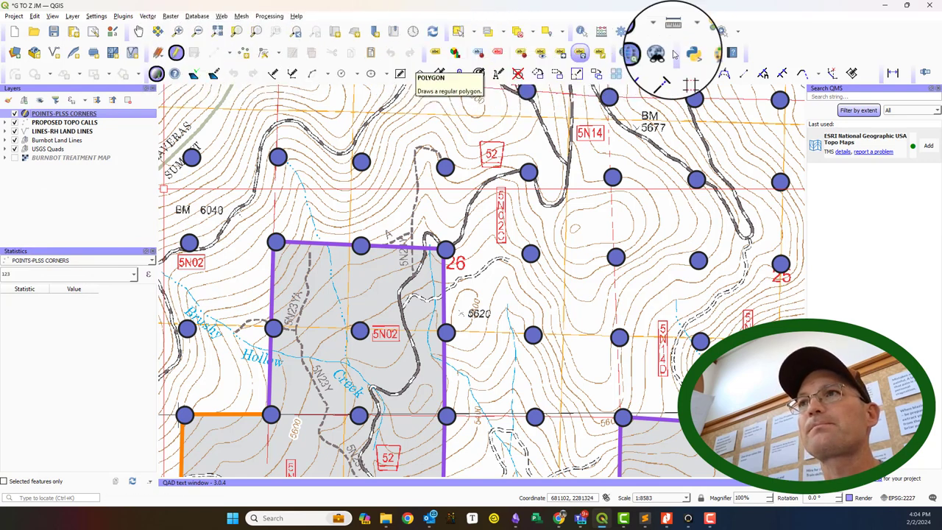
Step: Identify the bottom-left corner point CA210050N0170E0 and open its feature attribute form
left_click(581, 34)
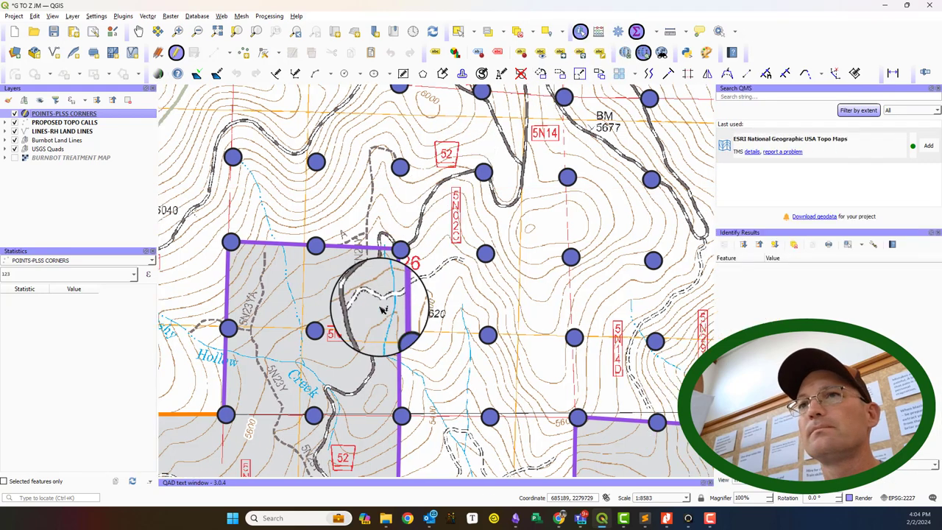
left_click(227, 416)
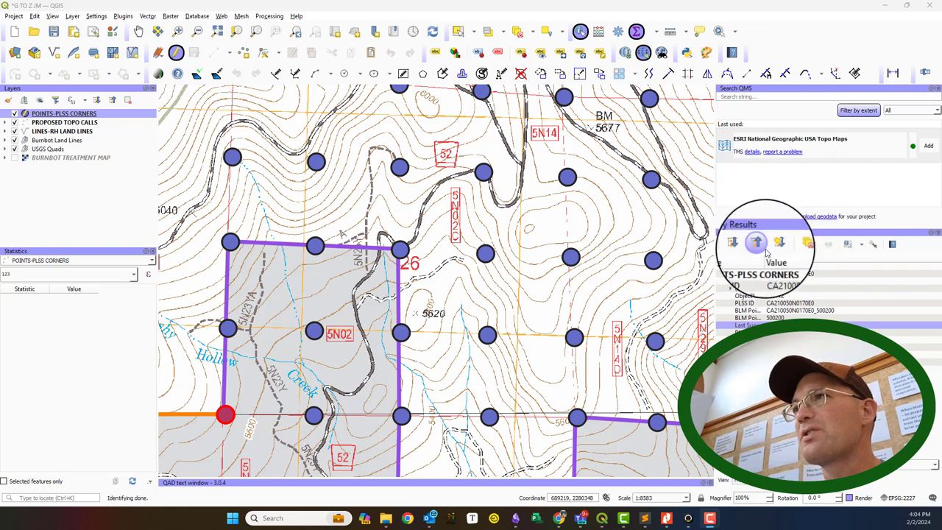
left_click(938, 89)
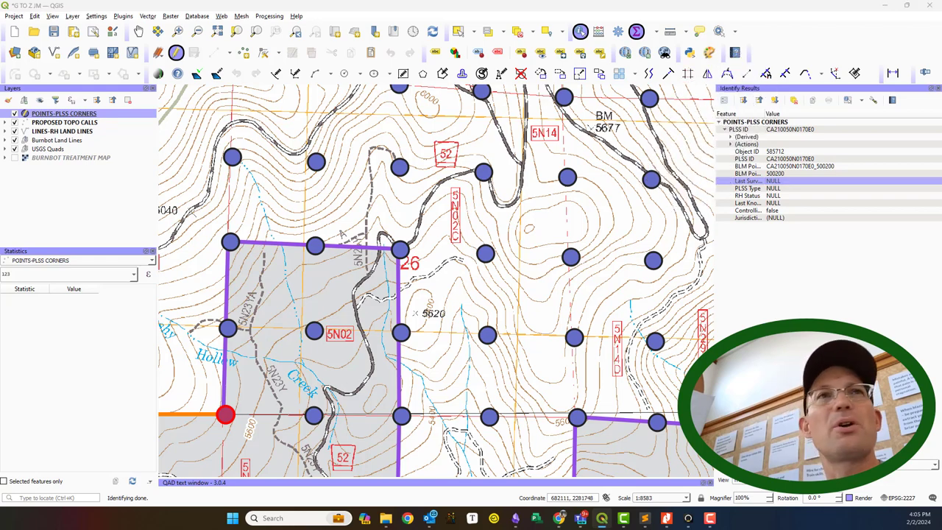
left_click(566, 176)
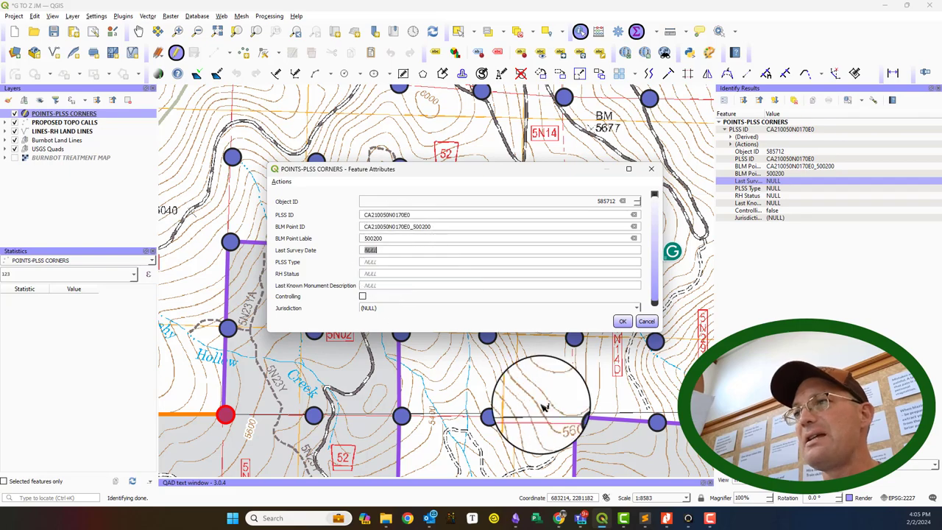
Step: Read the survey date and surveyor's certificate on sheet one, then minimize Nitro Pro
left_click(672, 520)
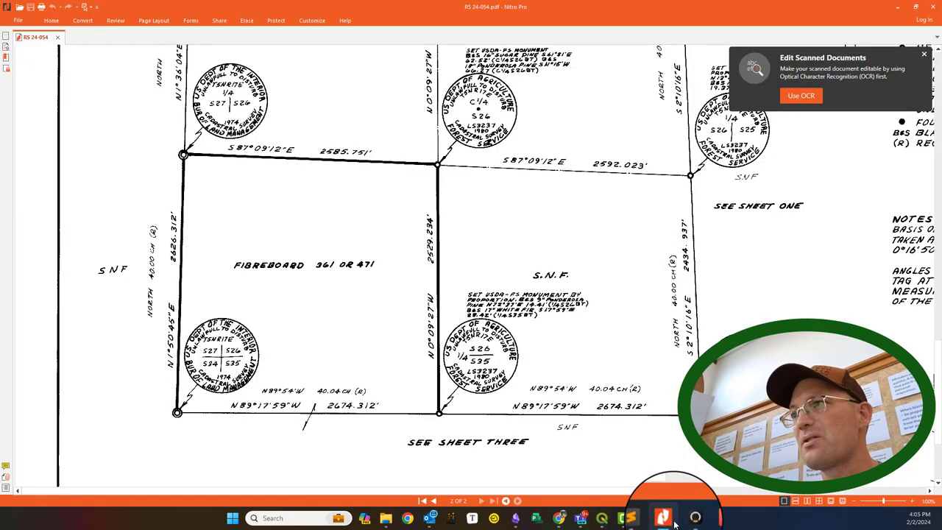
scroll(671, 354, "up", 4, "ctrl")
scroll(610, 336, "up", 10)
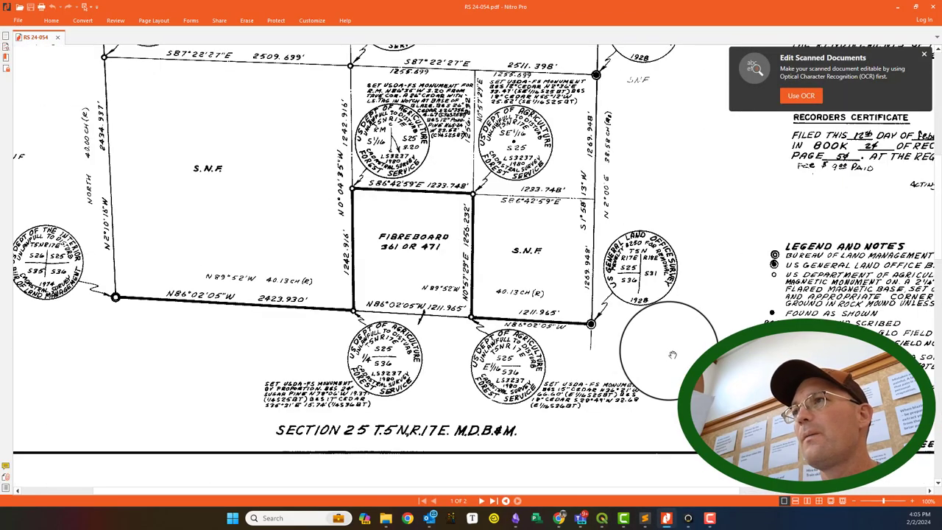
scroll(525, 489, "up", 5)
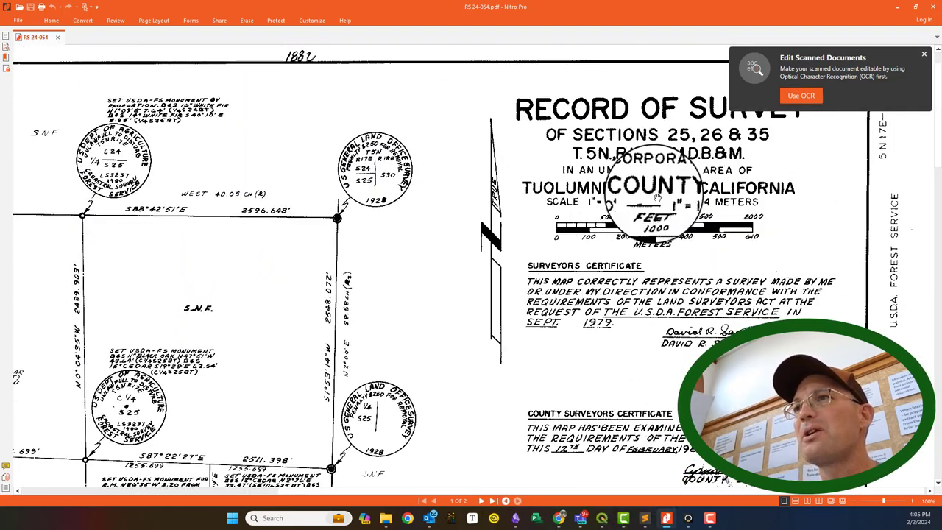
scroll(630, 125, "down", 4)
scroll(627, 294, "down", 2)
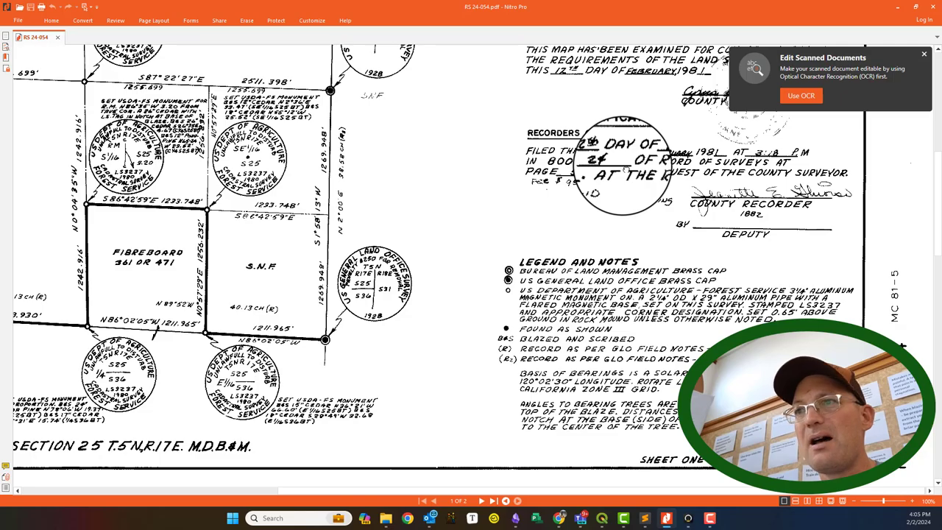
left_click_drag(624, 171, 411, 227)
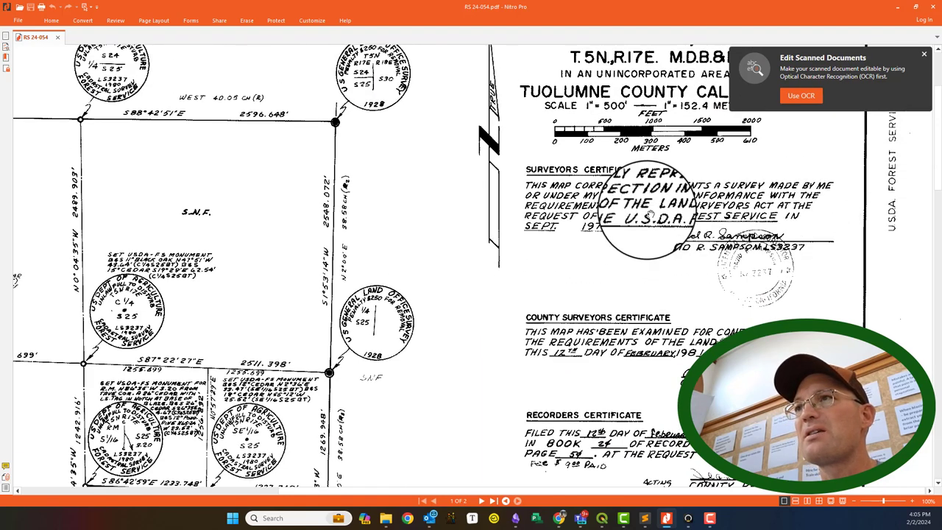
left_click(898, 9)
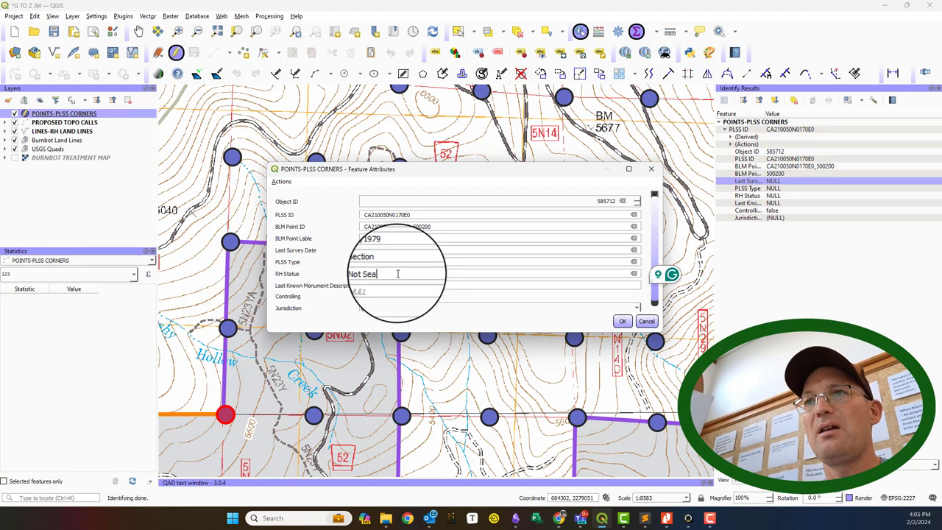
Step: Complete RH Status 'Not Searched For', tick Controlling, set Jurisdiction to BLM, and save
type("r")
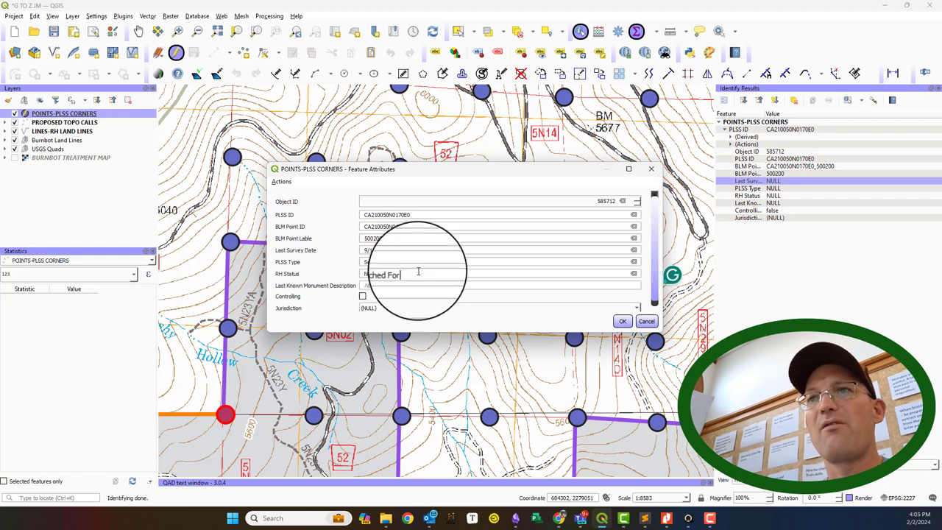
left_click(363, 296)
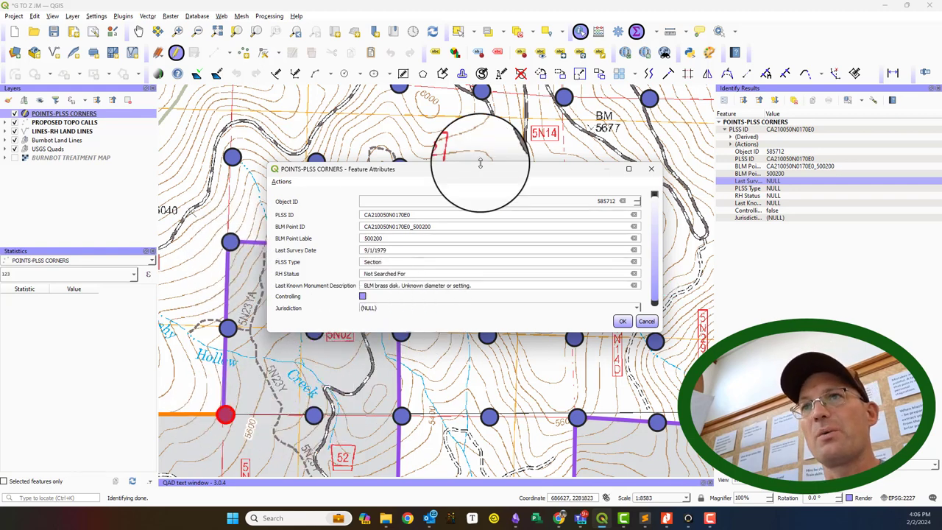
left_click_drag(478, 172, 534, 77)
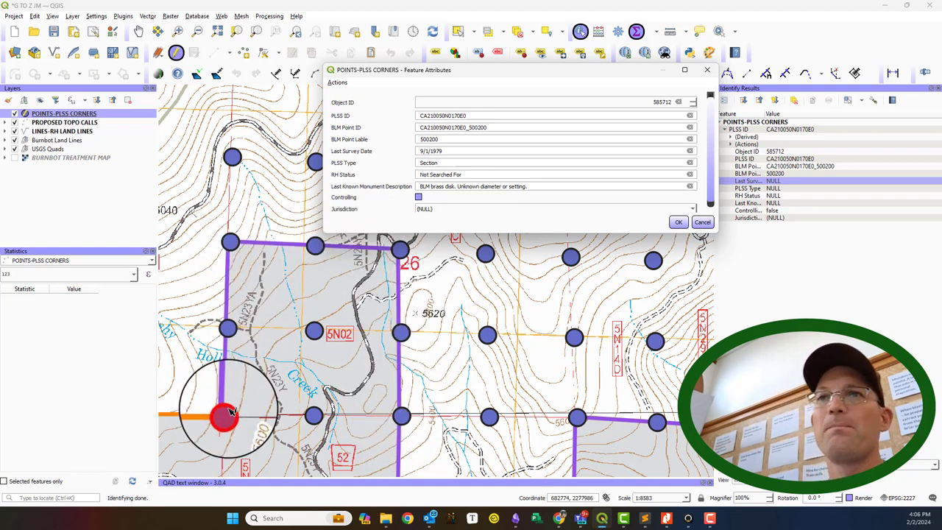
left_click(490, 211)
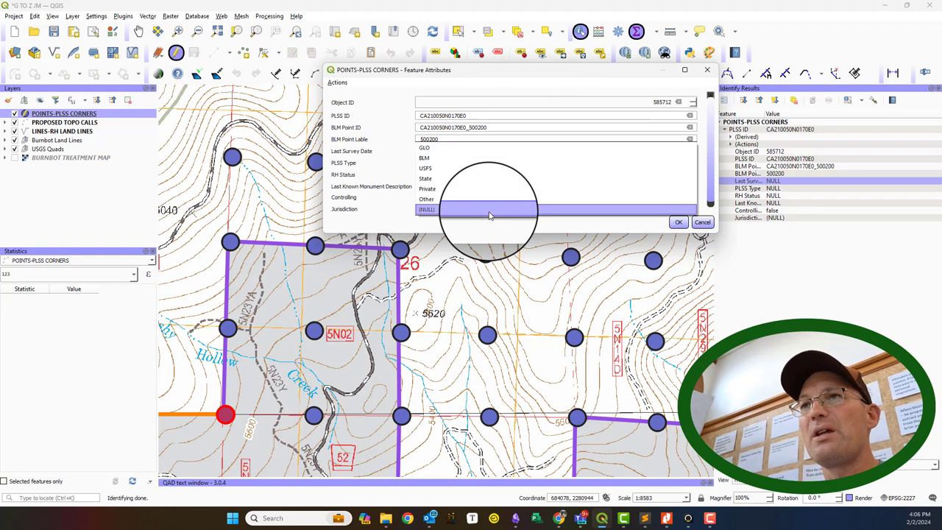
left_click(469, 157)
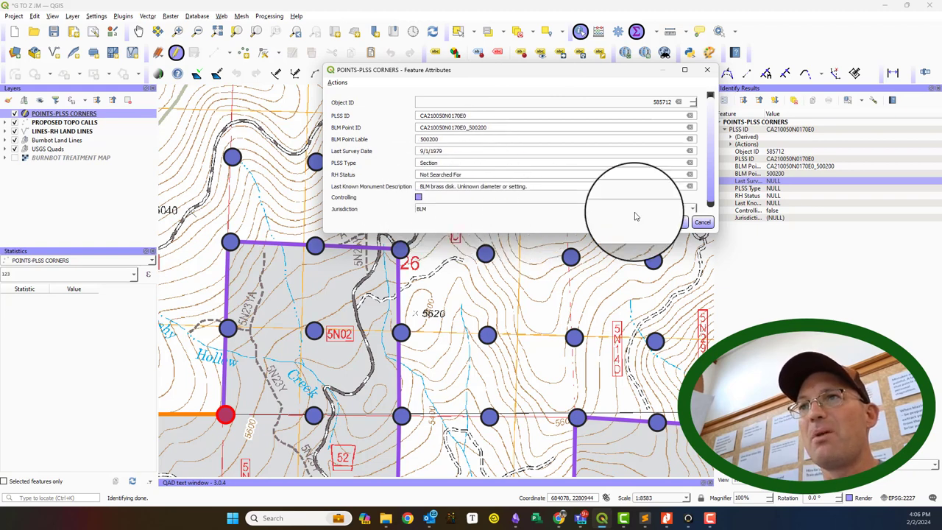
left_click(678, 223)
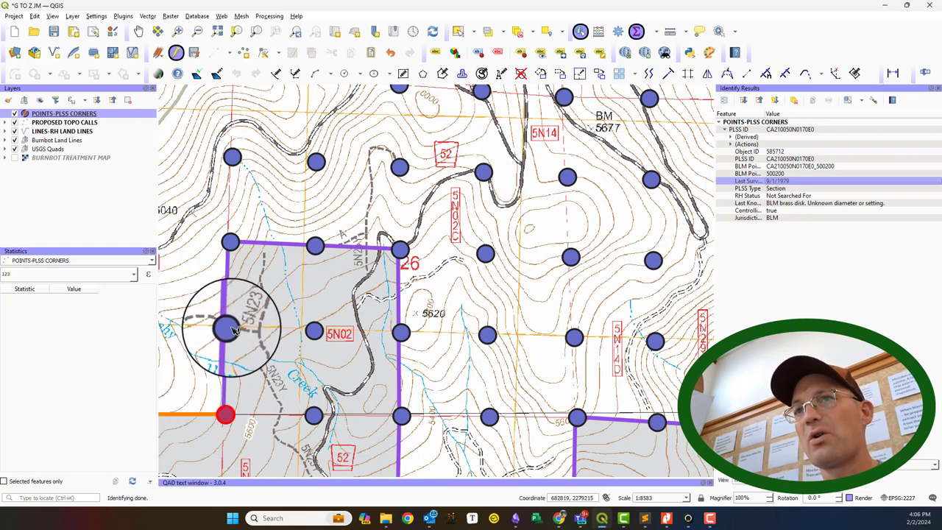
Step: Pan the survey plat in Nitro Pro across sheet one toward the lower section corners
left_click(666, 518)
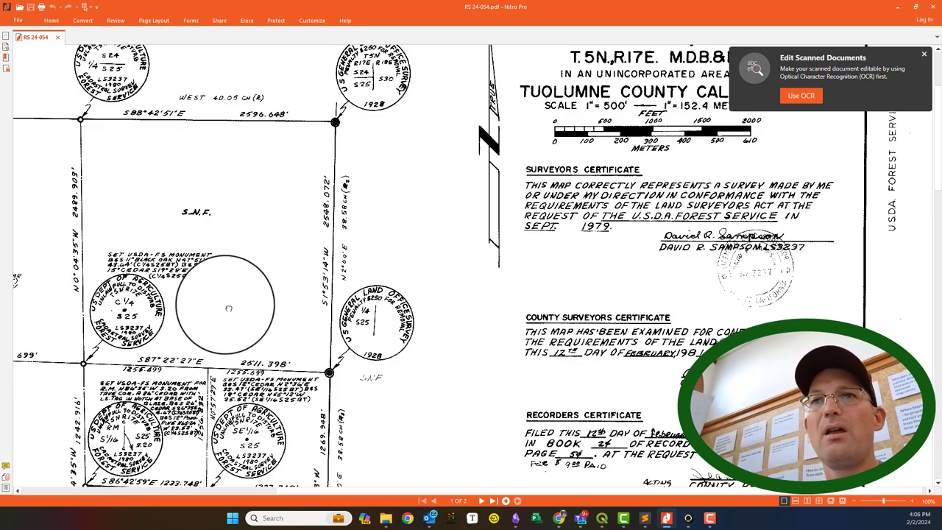
left_click_drag(225, 305, 543, 172)
left_click_drag(217, 154, 199, 287)
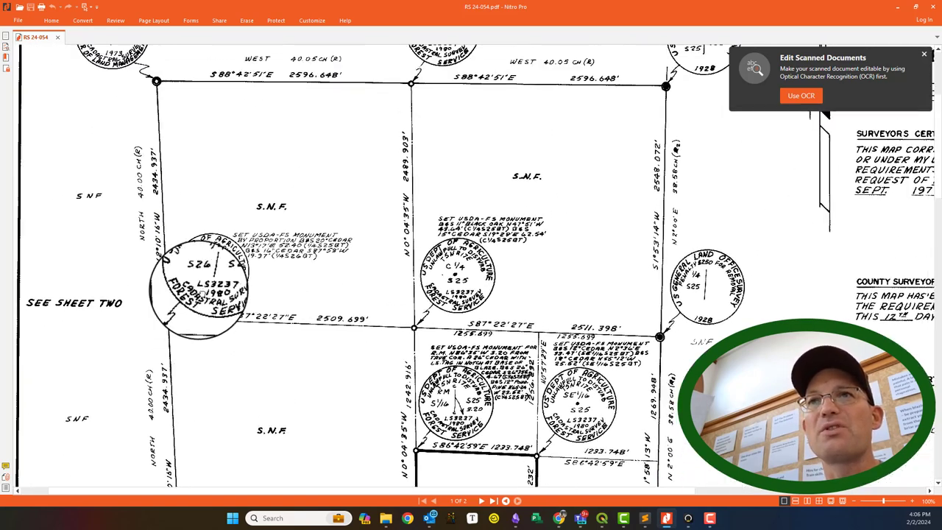
left_click_drag(228, 360, 252, 216)
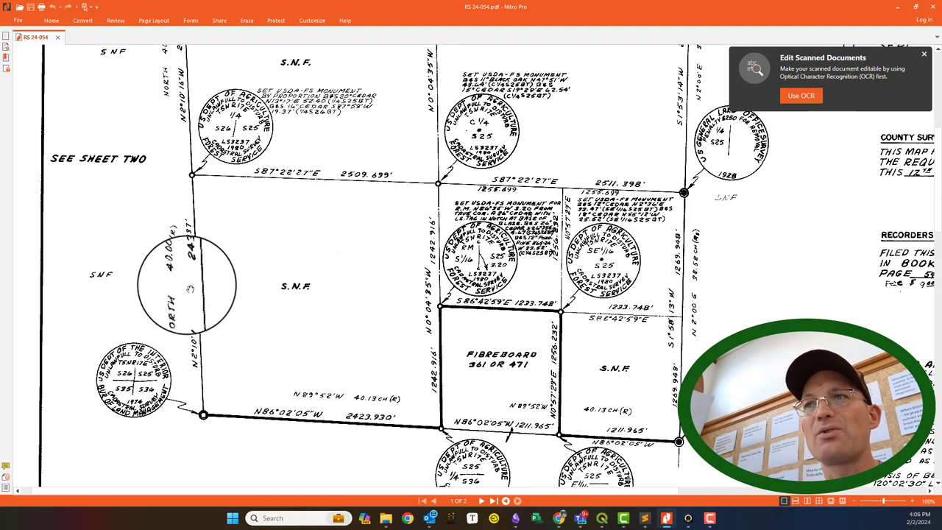
Step: Scroll down to sheet two to read the corner monument records, then scroll back up
scroll(336, 287, "down", 10)
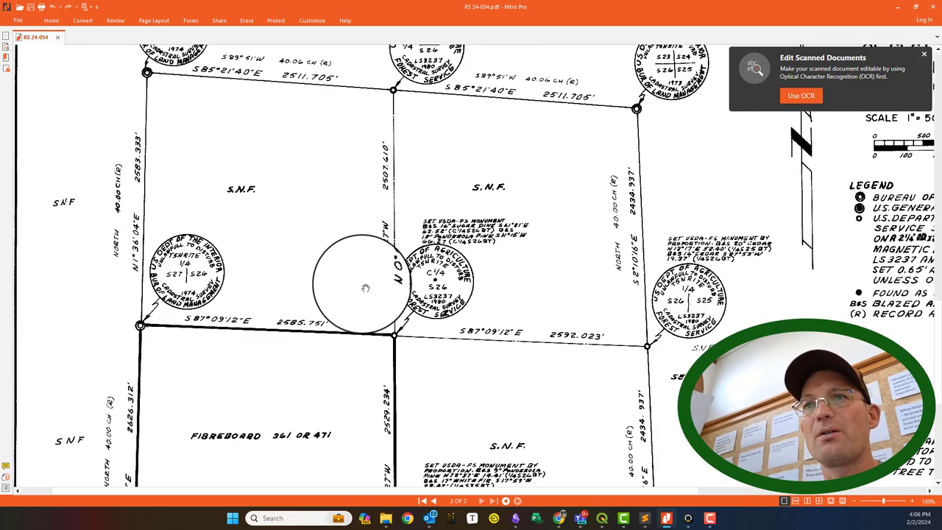
scroll(365, 288, "down", 5)
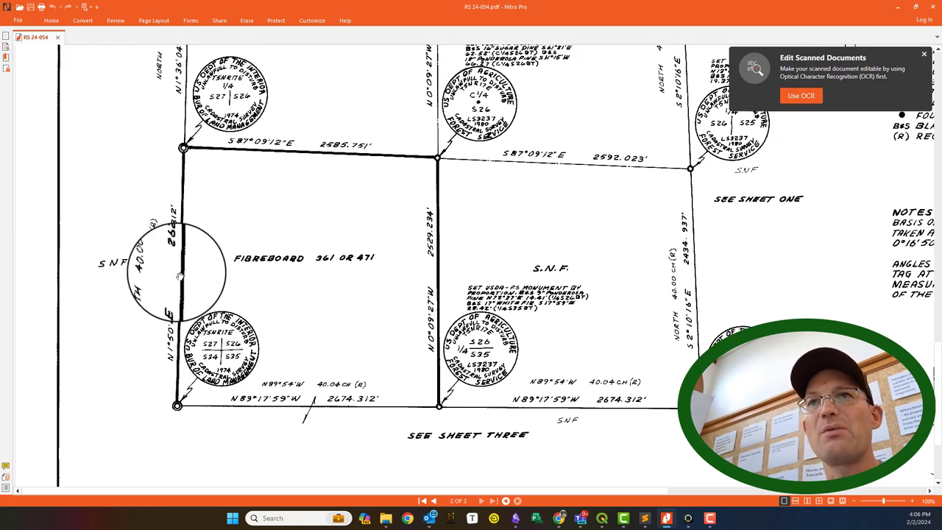
scroll(169, 195, "up", 2)
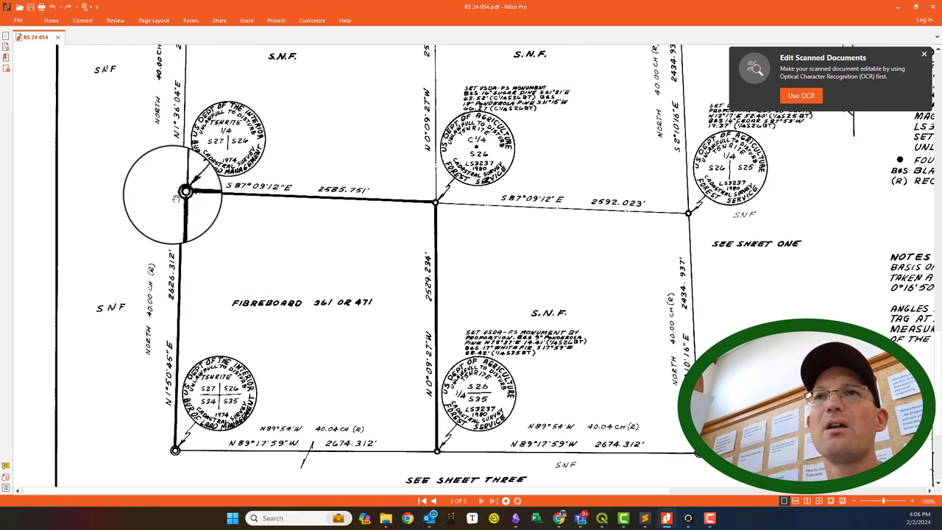
scroll(355, 253, "up", 1)
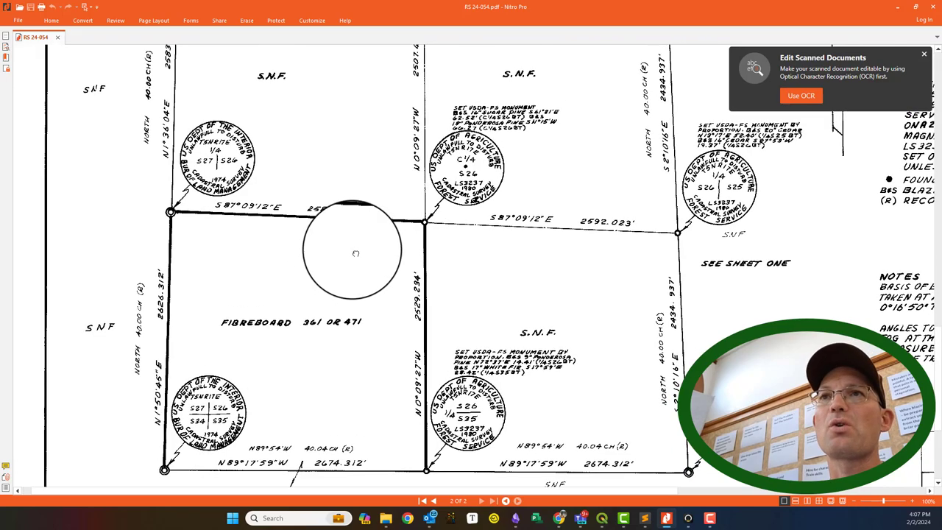
scroll(326, 242, "right", 3)
scroll(326, 242, "up", 1)
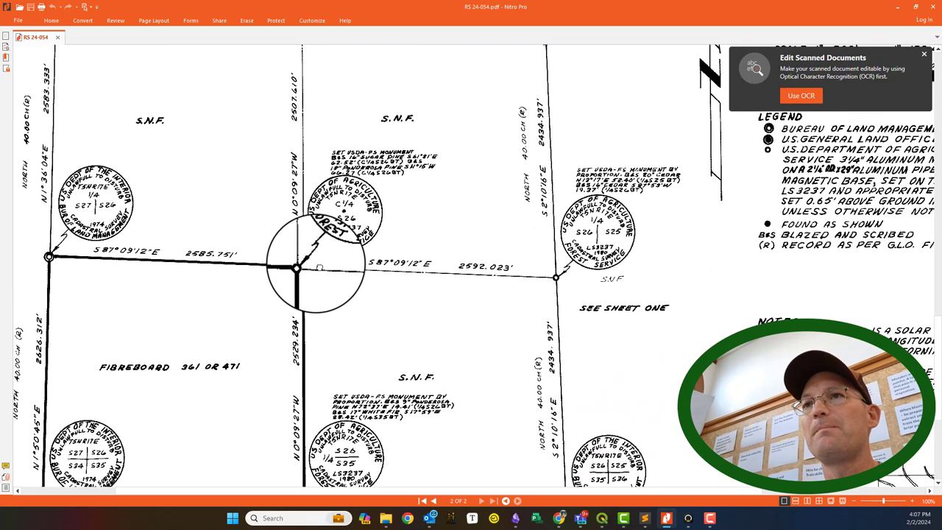
scroll(319, 267, "left", 1)
Step: Save the northwest corner point as 9/1/1981, 1/4 Corner, Not Searched For, BLM brass disk, controlling, jurisdiction BLM
left_click(897, 7)
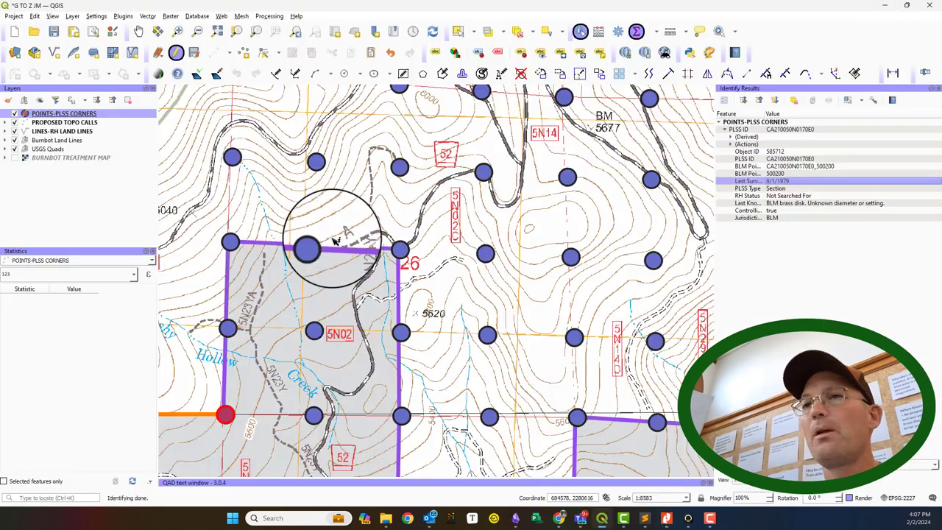
left_click(230, 242)
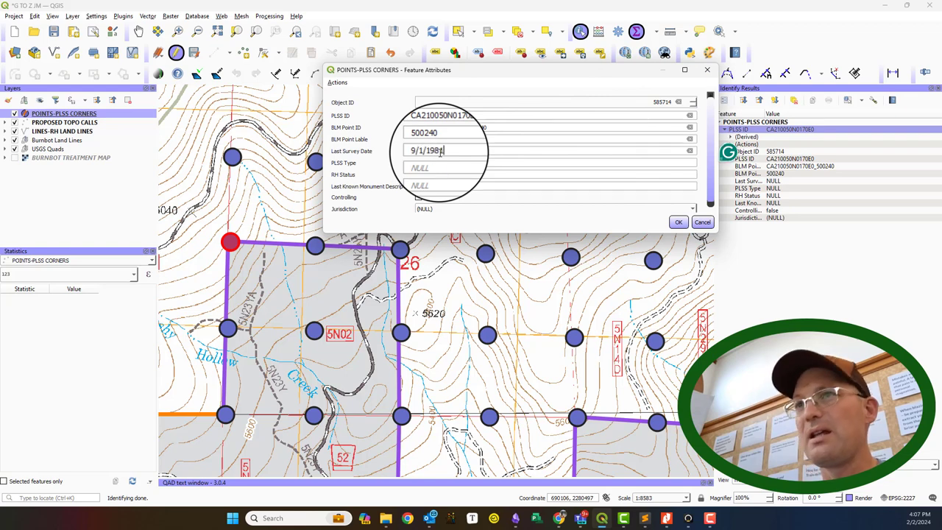
left_click(442, 174)
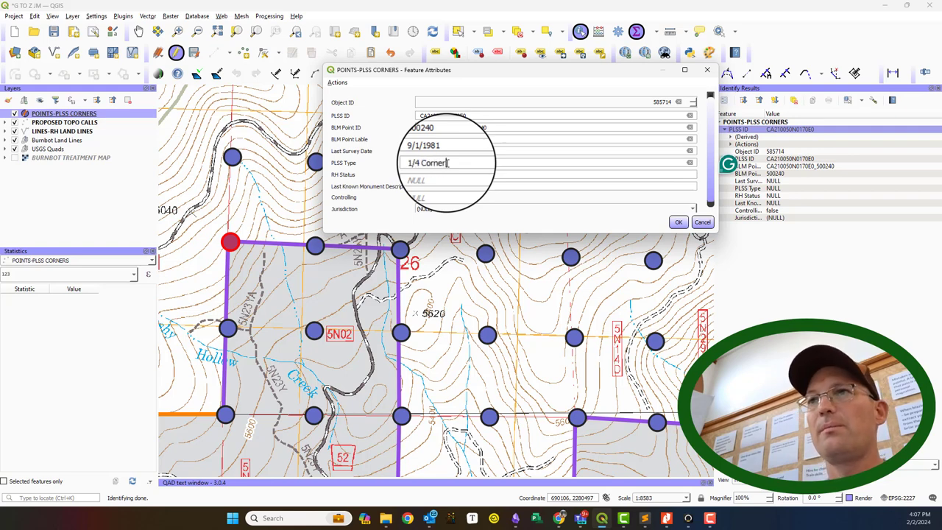
left_click(453, 173)
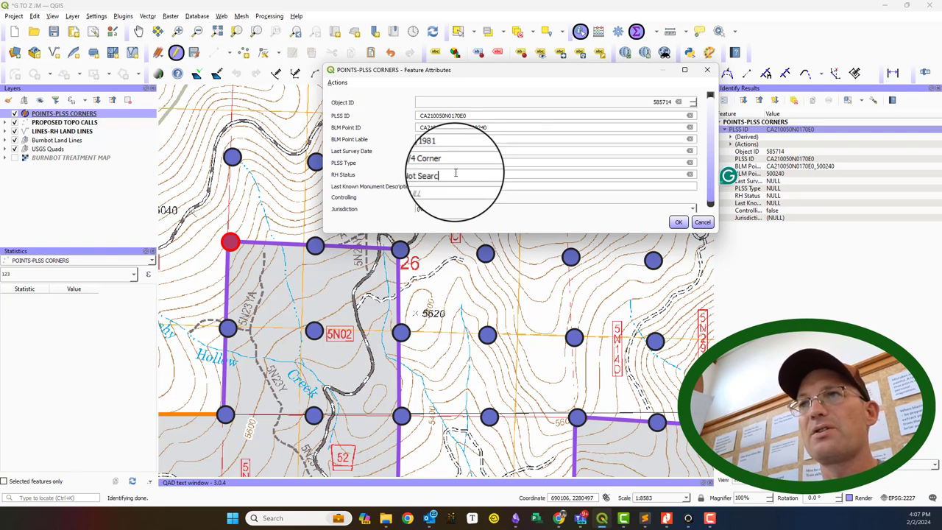
left_click(455, 186)
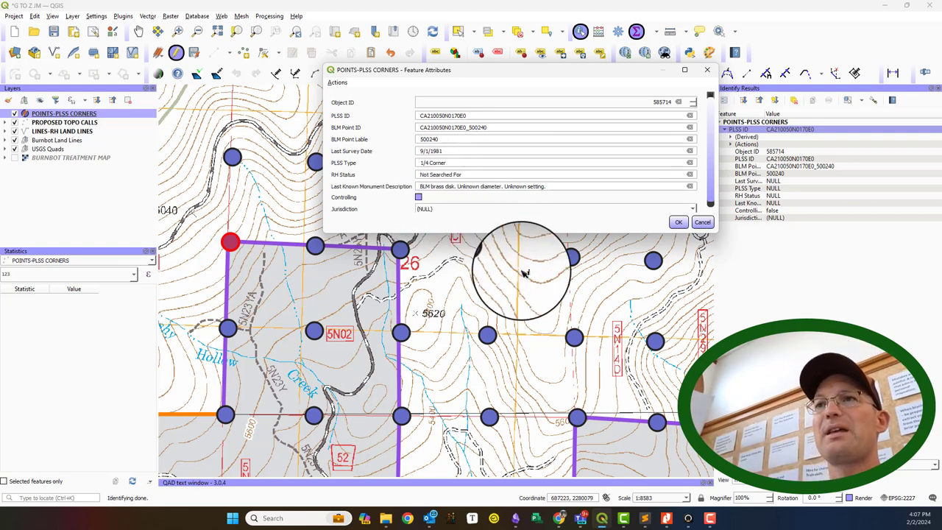
left_click(589, 210)
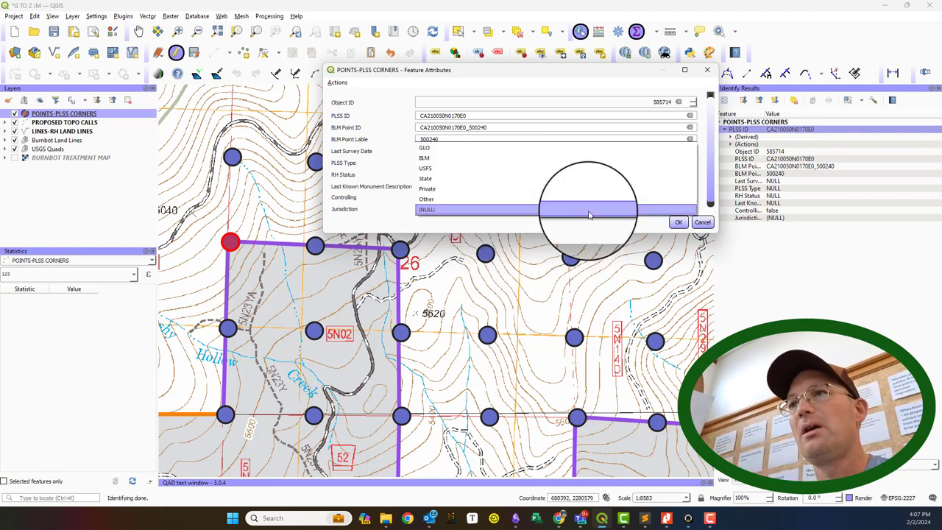
left_click(507, 160)
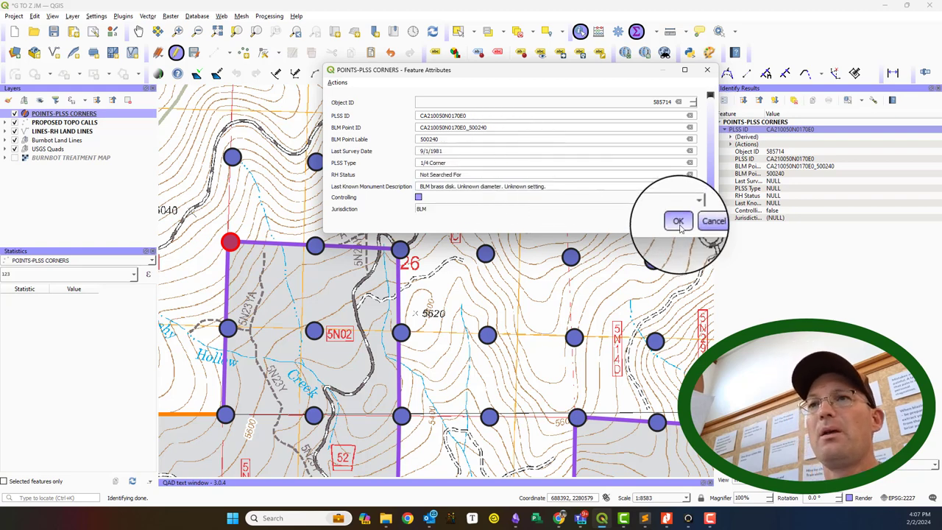
left_click(678, 222)
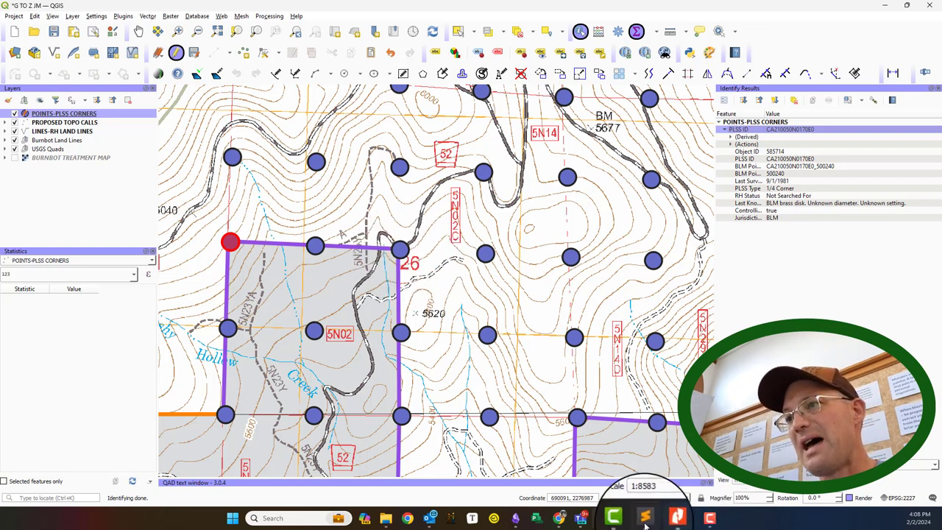
left_click(672, 518)
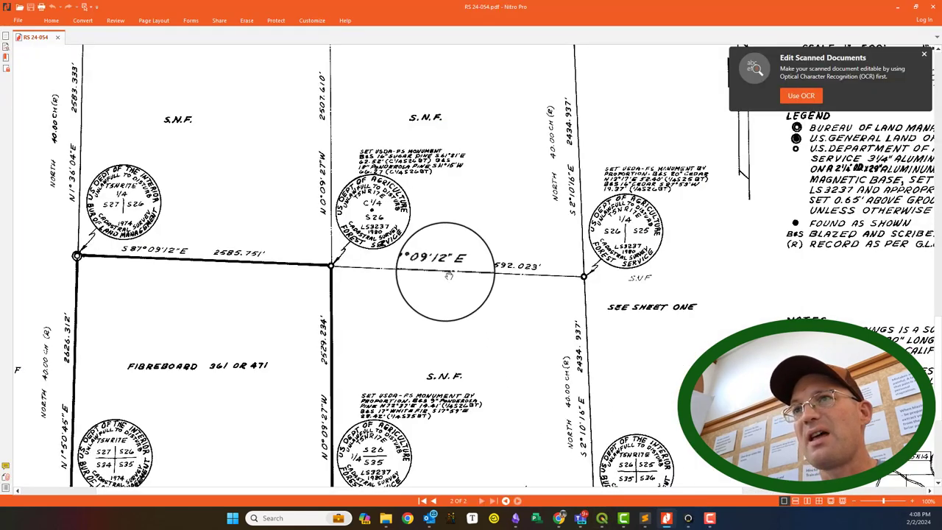
scroll(228, 254, "down", 2)
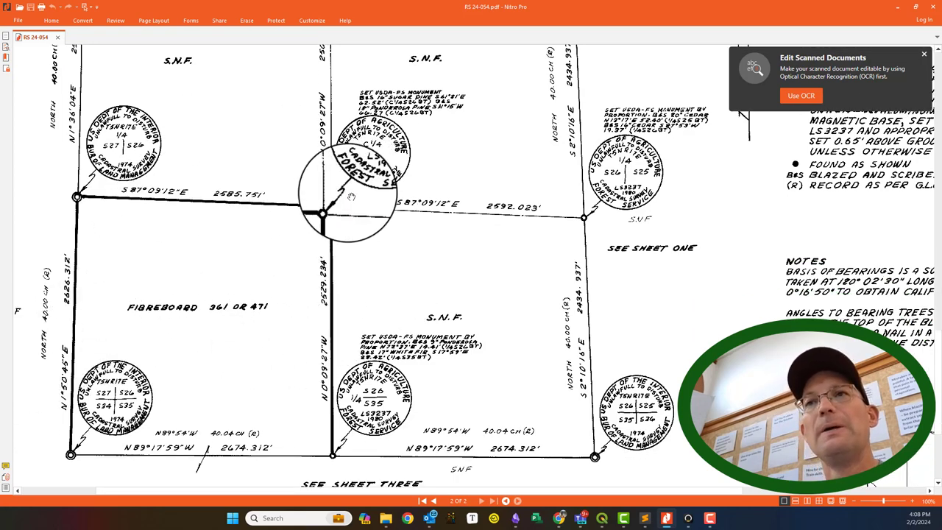
scroll(333, 210, "up", 2)
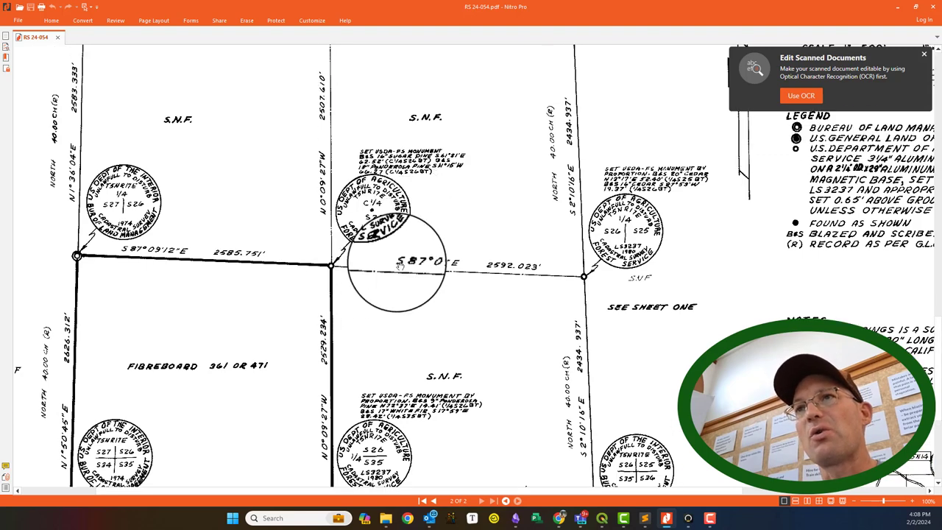
scroll(333, 272, "down", 1)
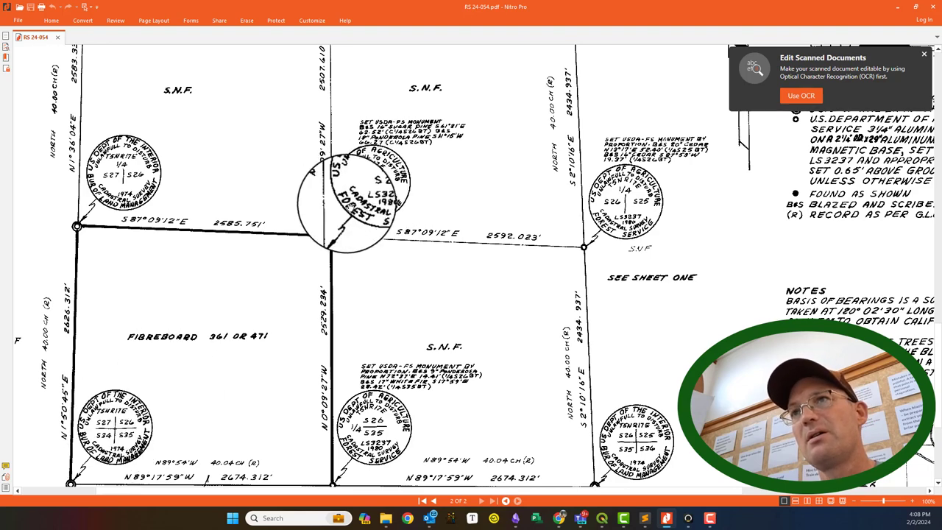
scroll(666, 257, "up", 2)
scroll(667, 257, "right", 4)
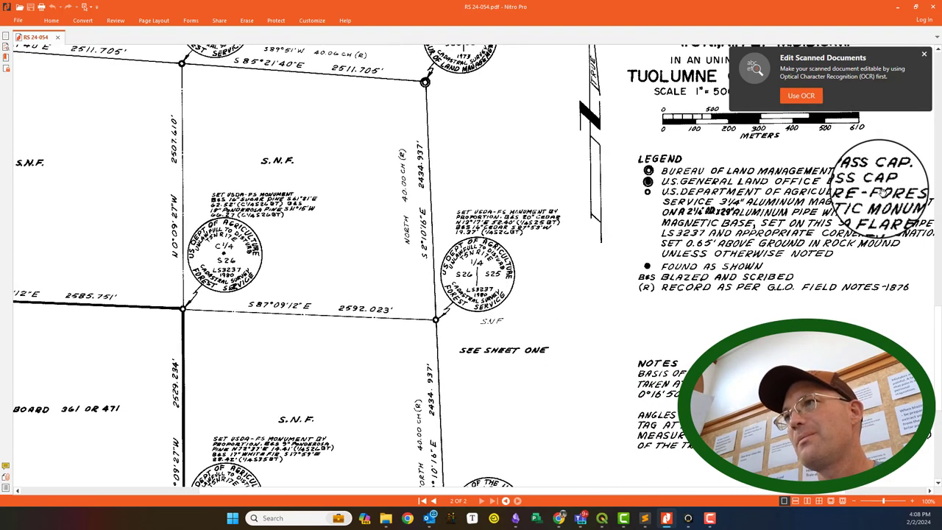
scroll(725, 283, "down", 1)
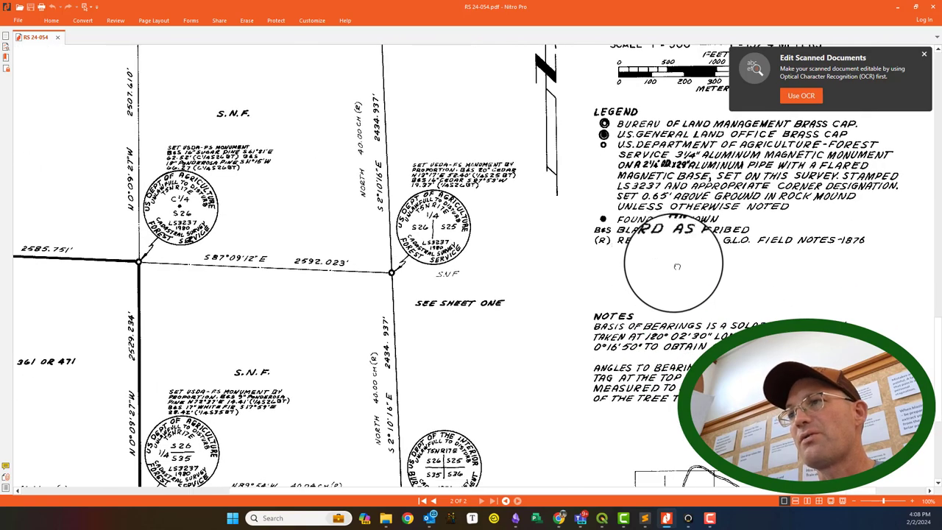
scroll(336, 234, "left", 4)
scroll(346, 295, "down", 1)
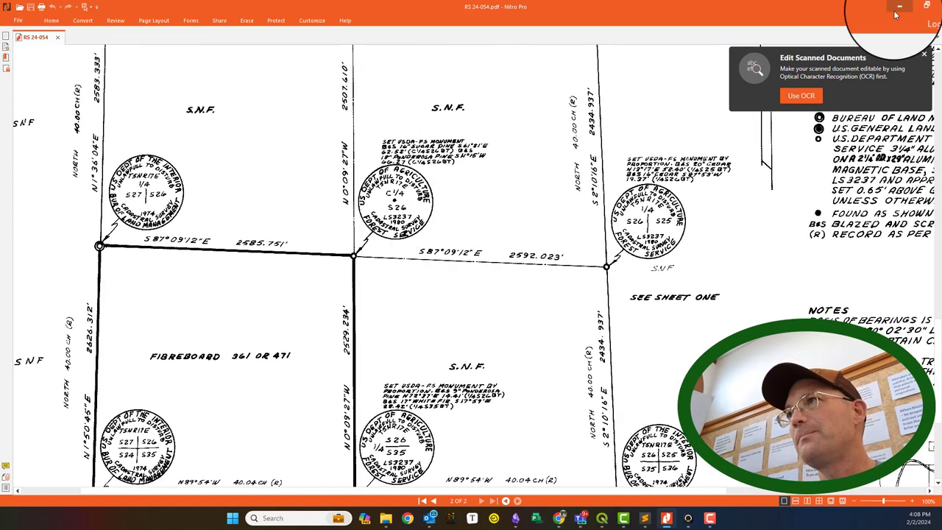
scroll(662, 192, "right", 6)
scroll(657, 199, "up", 1)
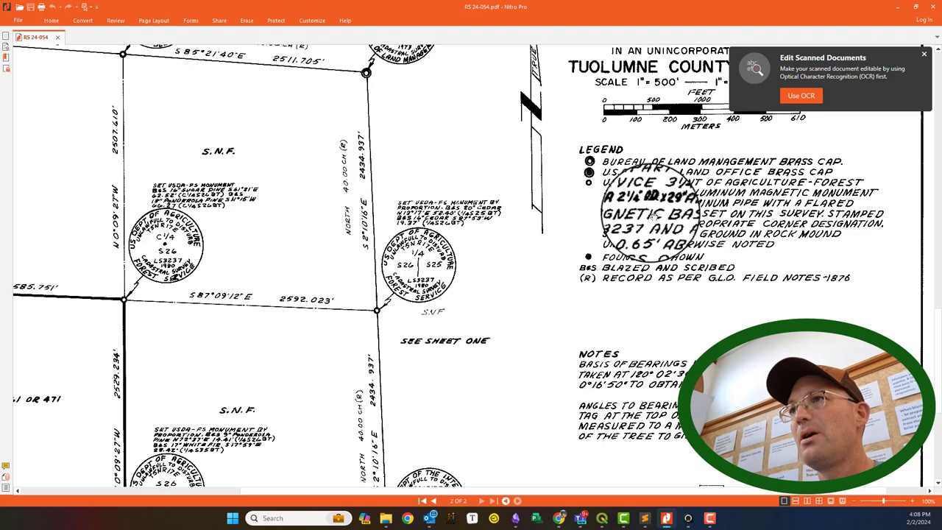
Step: Fill the section 26 corner: 9/1/1981, Center 1/4 Corner, USFS aluminum disk, controlling, jurisdiction USFS
left_click(898, 11)
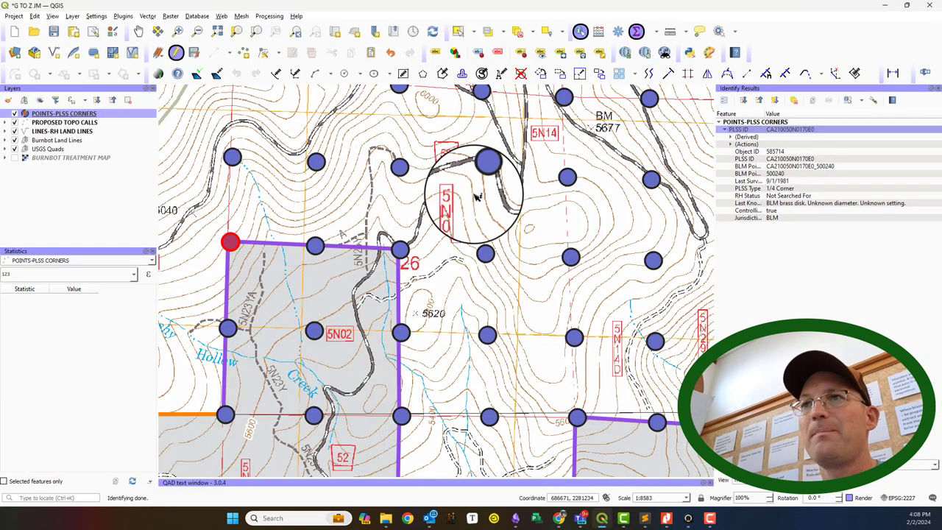
left_click(400, 248)
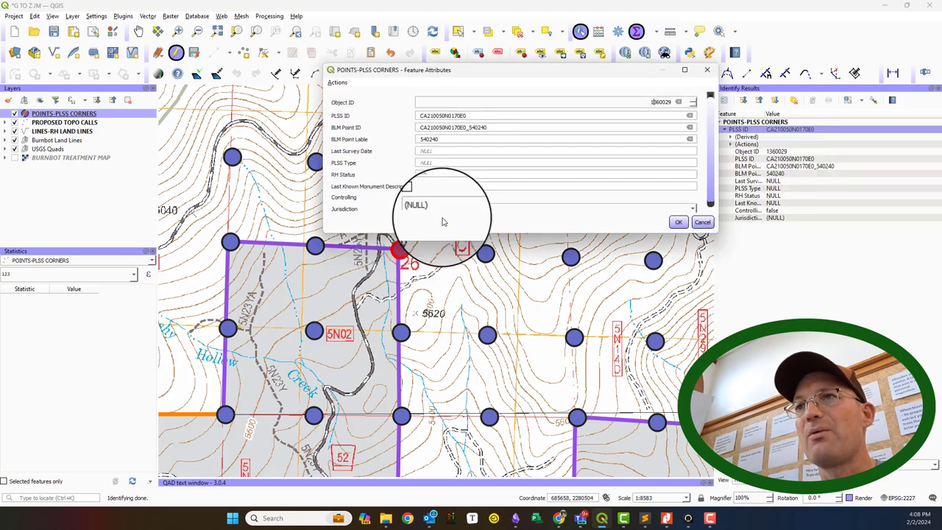
left_click(483, 153)
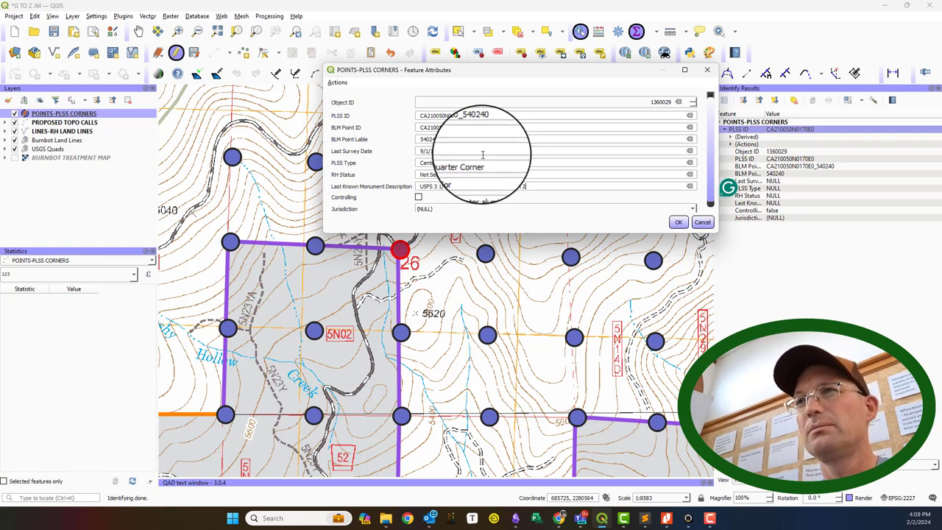
left_click(669, 520)
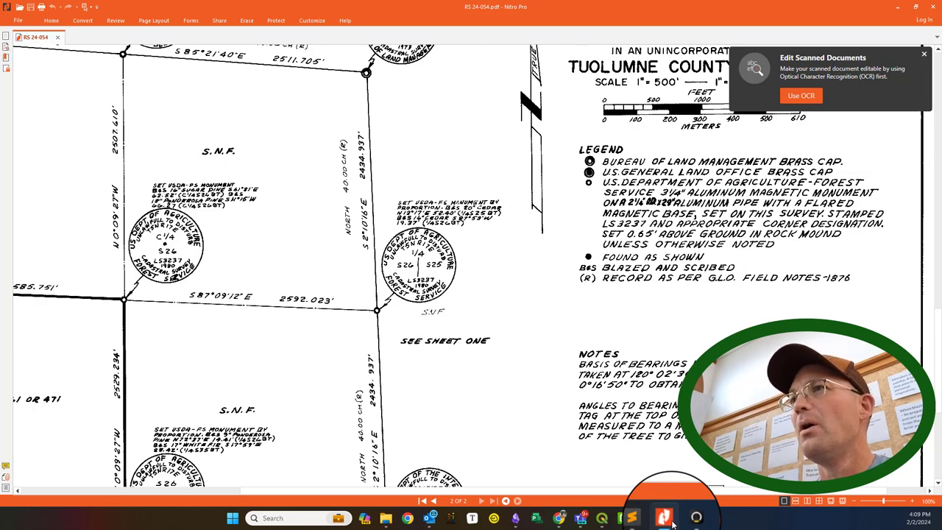
left_click(671, 521)
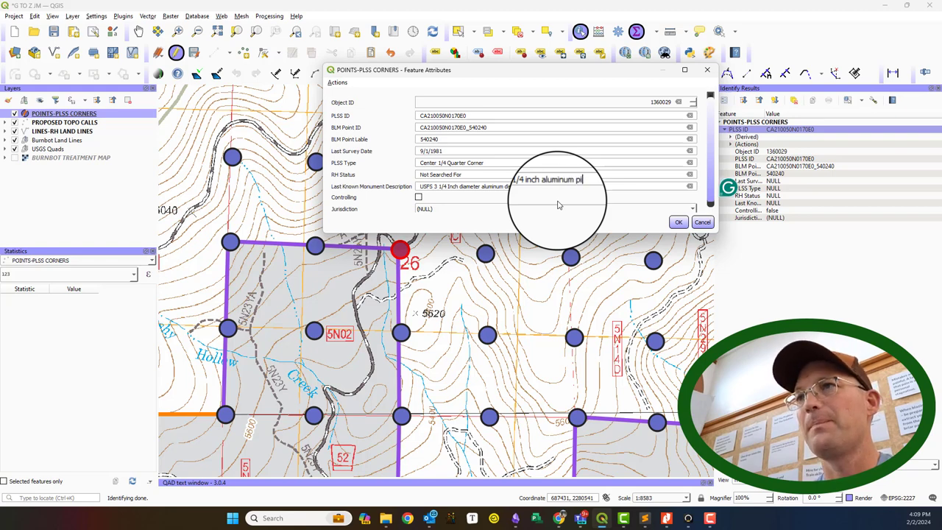
left_click(428, 211)
left_click(494, 169)
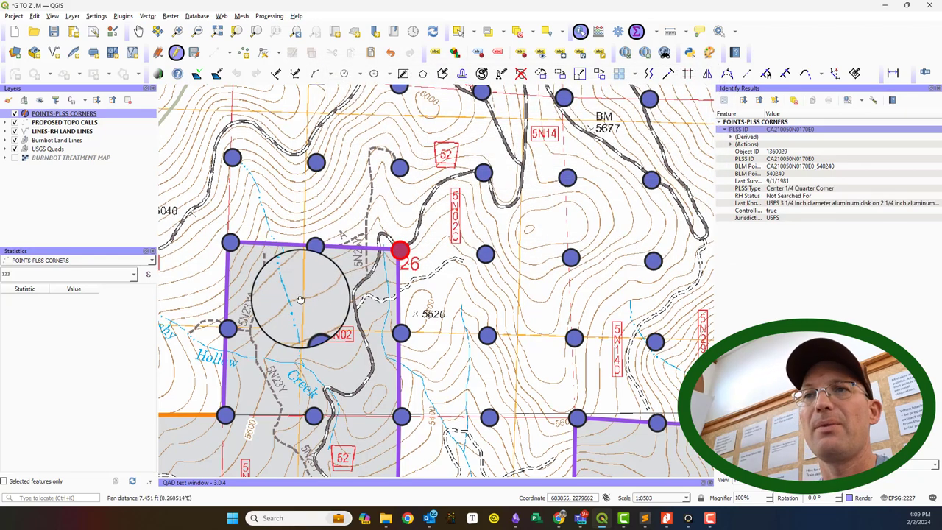
Step: Save the corner west of 5N02 as controlling Aliquot, Not applicable status and description, jurisdiction Other
left_click_drag(336, 284, 443, 229)
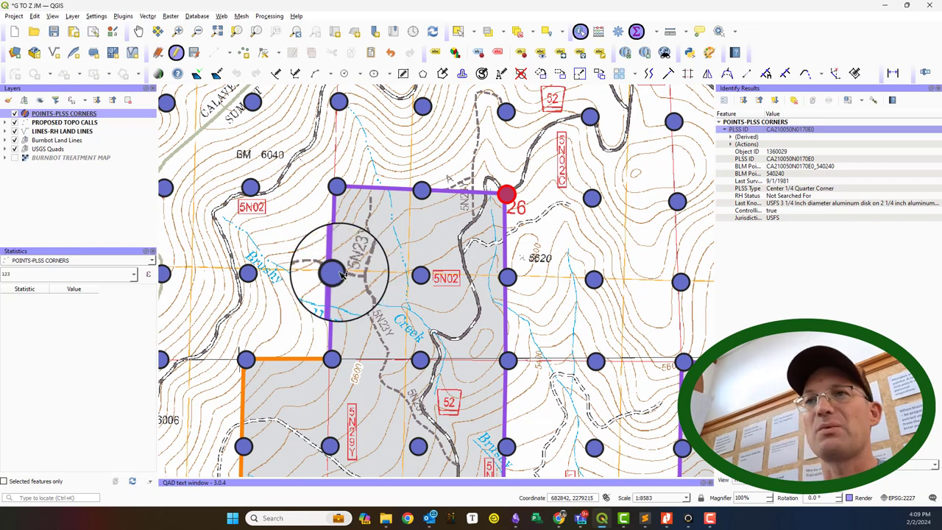
left_click(616, 218)
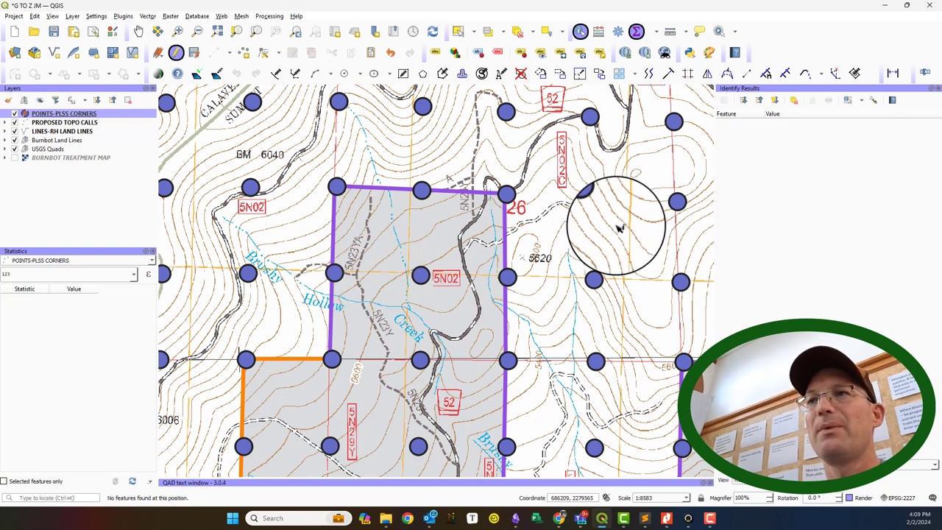
left_click(335, 274)
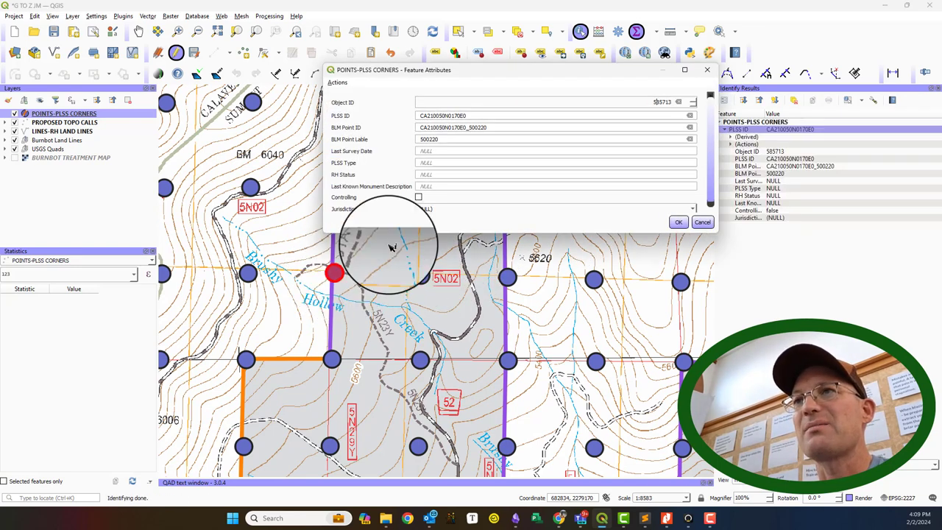
left_click(477, 162)
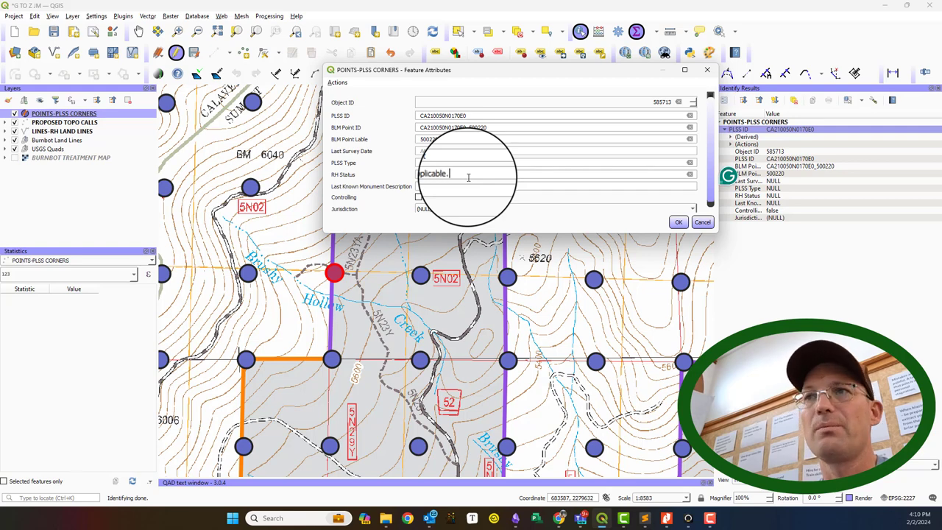
left_click(494, 185)
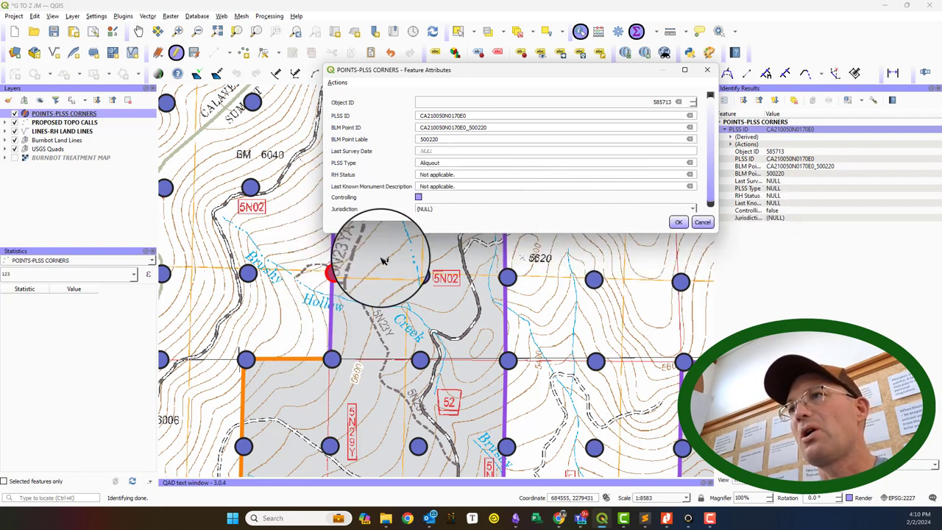
left_click(436, 210)
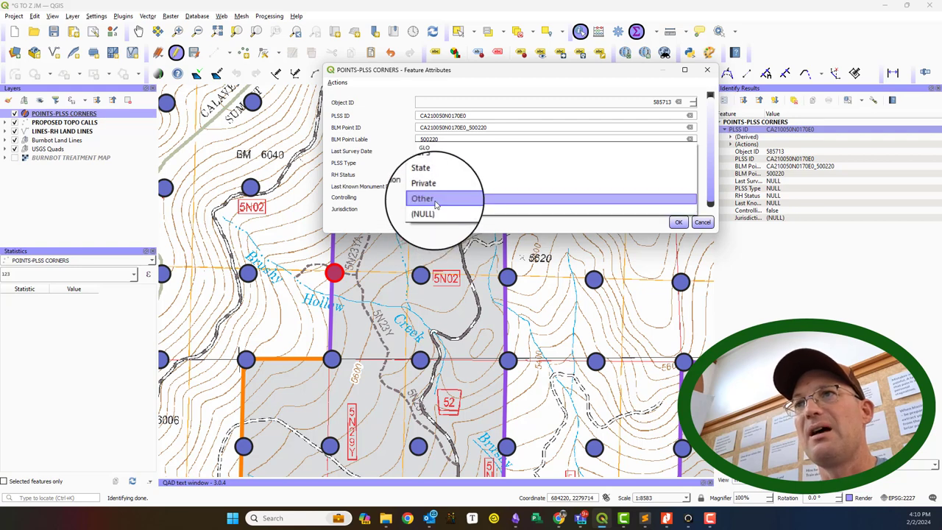
left_click(436, 199)
left_click(679, 222)
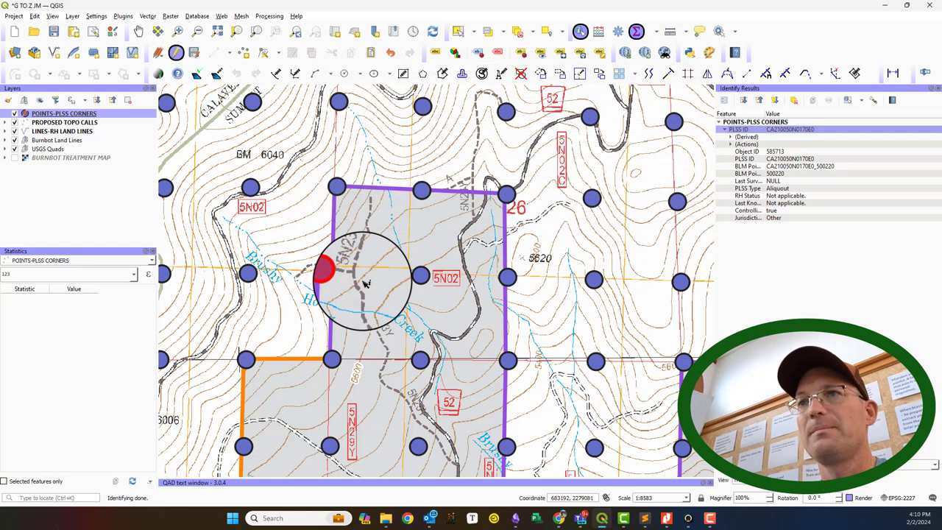
left_click(333, 291)
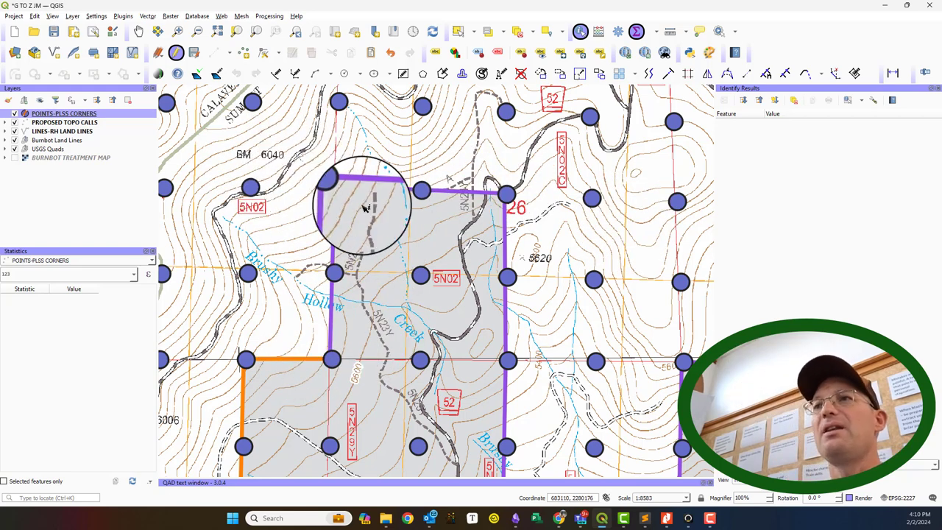
Step: Give the POINTS-PLSS CORNERS layer Single Labels using the Jurisdiction field
right_click(61, 114)
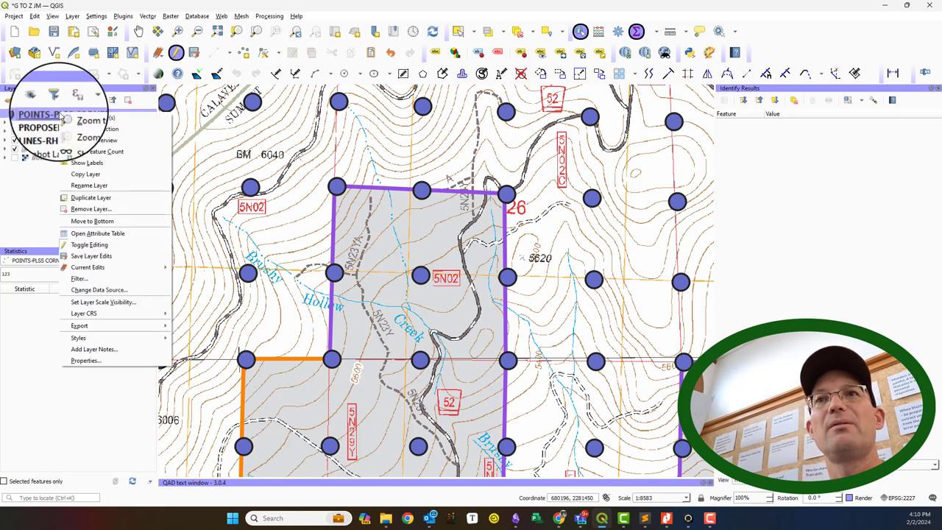
left_click(88, 360)
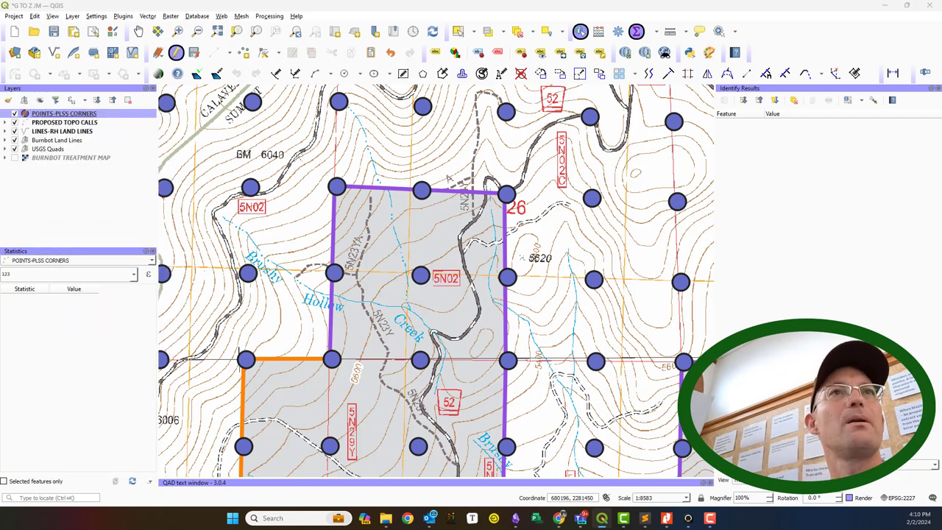
left_click(172, 128)
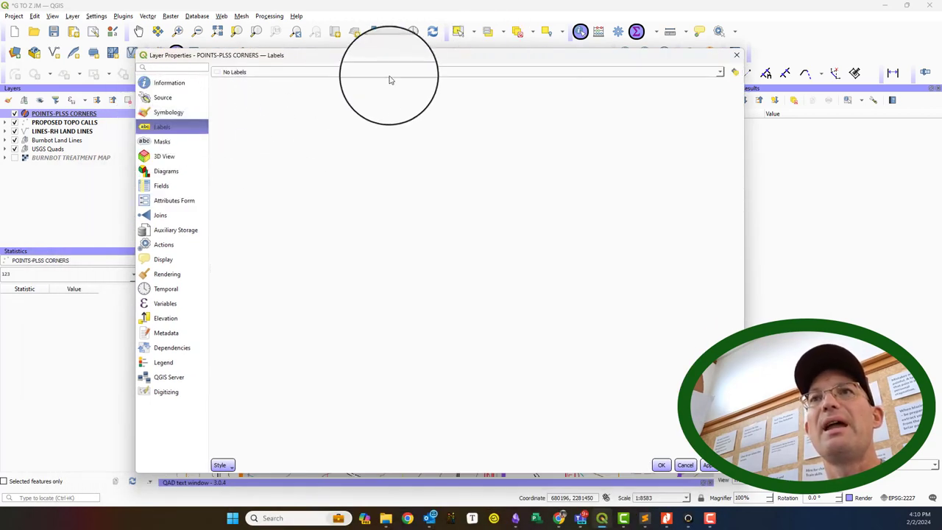
left_click(722, 75)
left_click(332, 82)
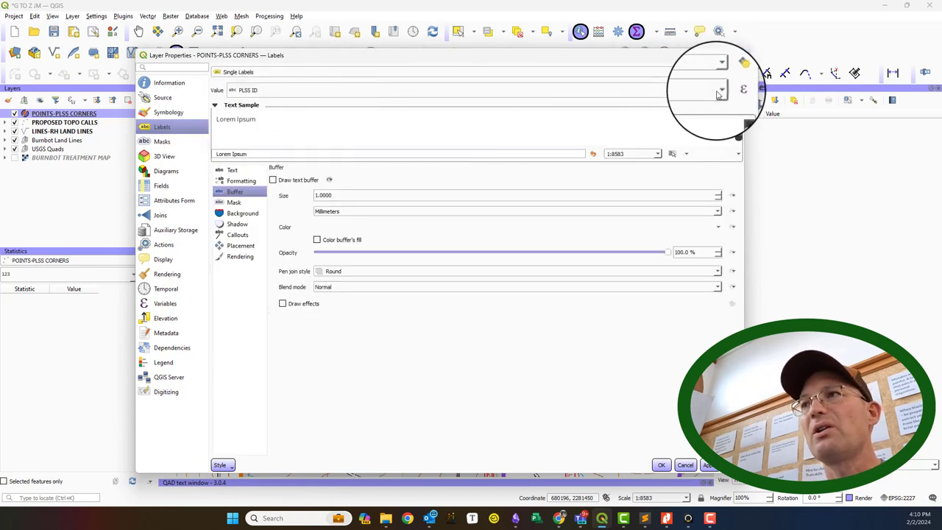
left_click(720, 91)
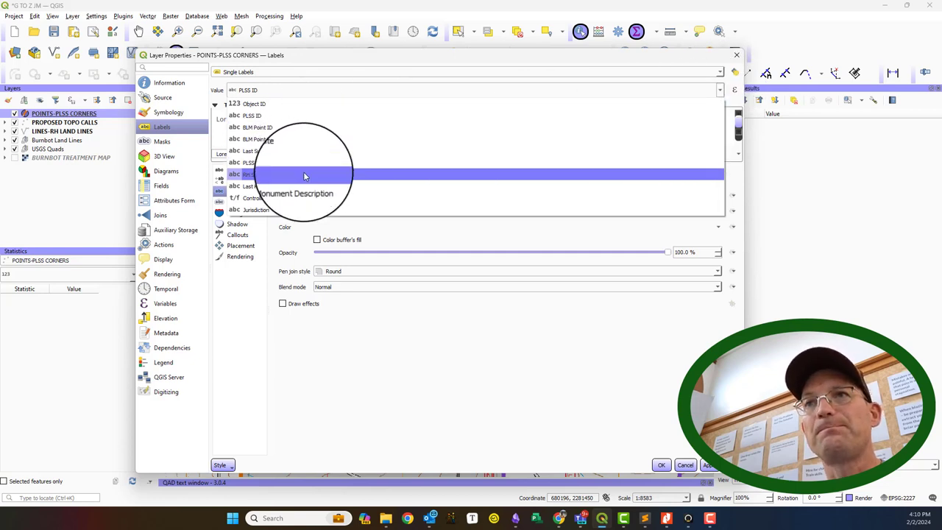
left_click(301, 209)
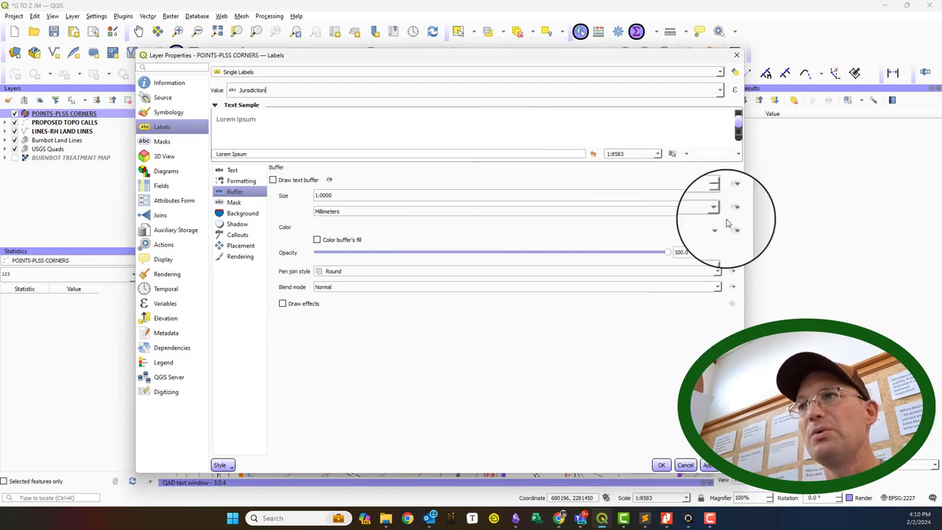
left_click(232, 170)
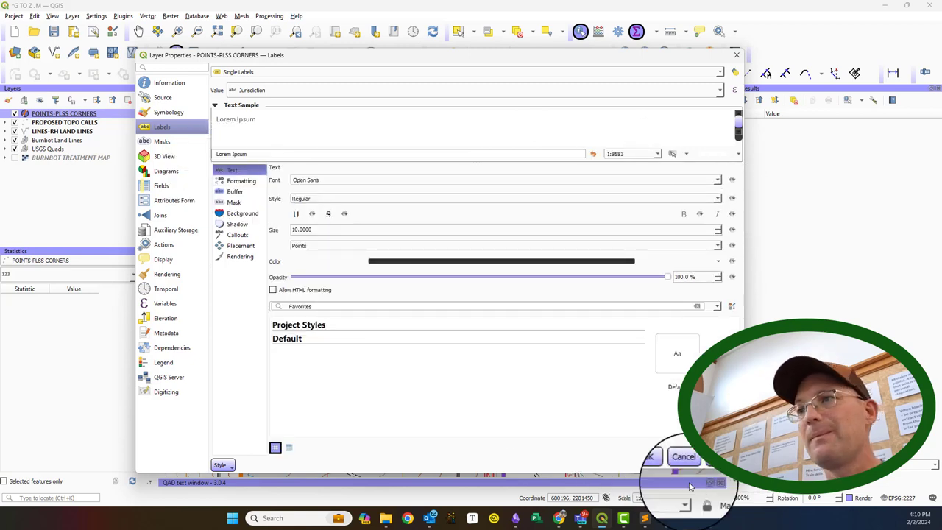
left_click(650, 458)
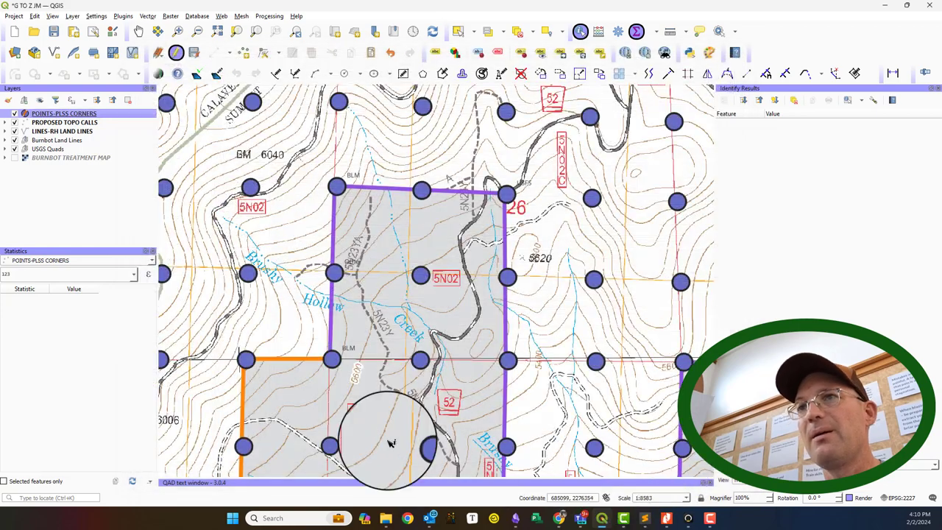
left_click_drag(290, 339, 303, 314)
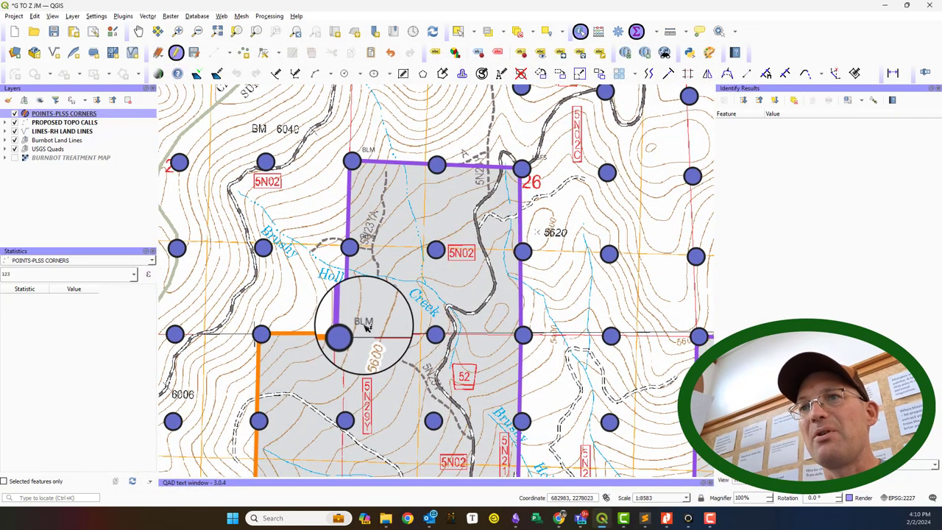
mouse_move(301, 324)
left_mouse_down()
mouse_move(315, 276)
mouse_move(318, 324)
left_mouse_up()
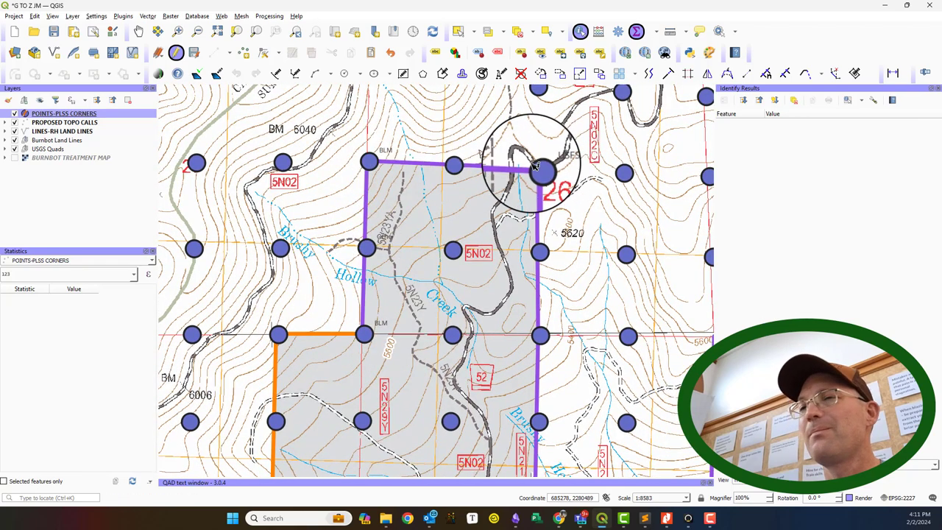
left_click_drag(489, 261, 466, 273)
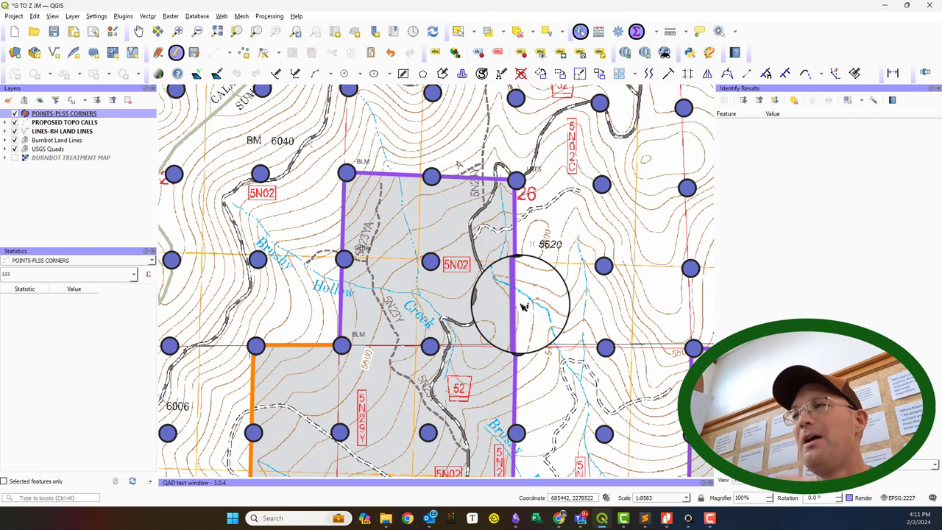
left_click(666, 518)
left_click_drag(351, 262, 642, 163)
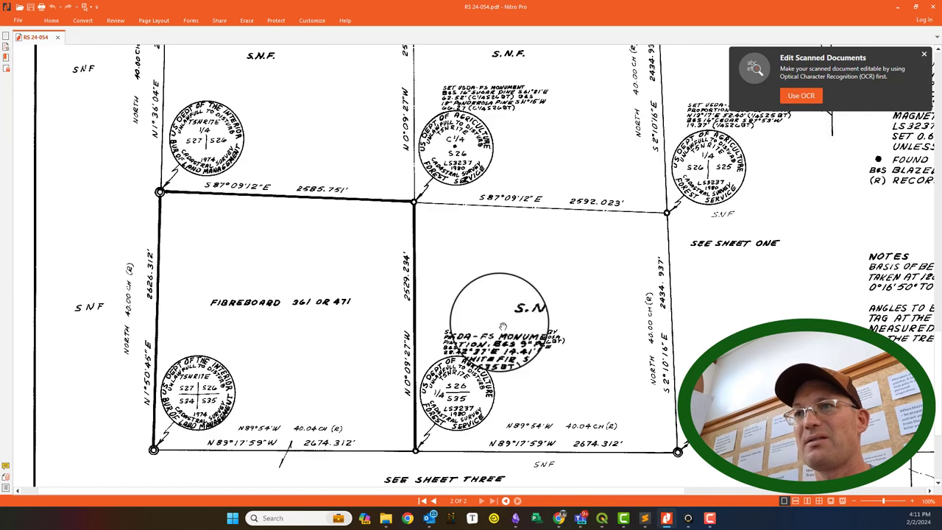
left_click(897, 7)
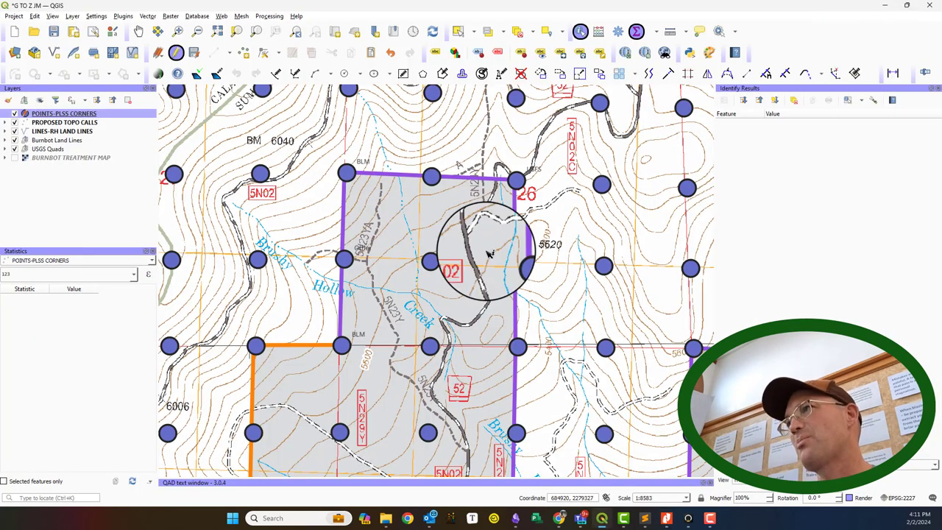